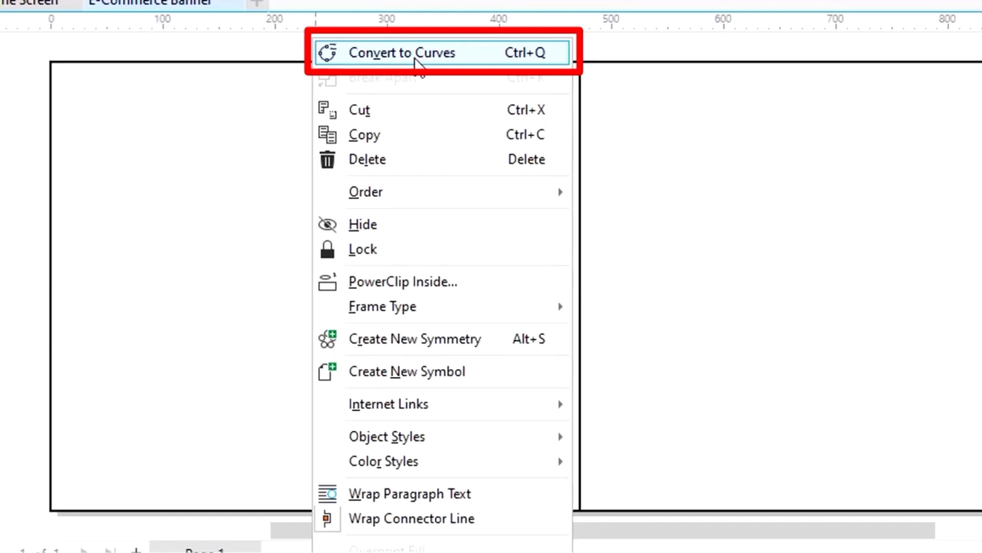
Step: Convert the 472 × 400 px rectangle to curves and delete its lower-right node to leave a triangle
left_click(416, 57)
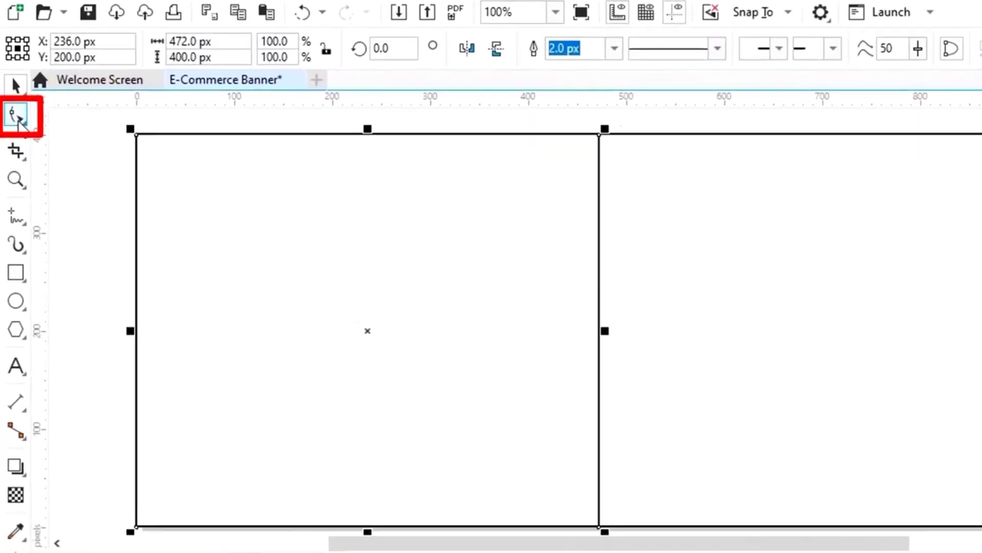
left_click(22, 119)
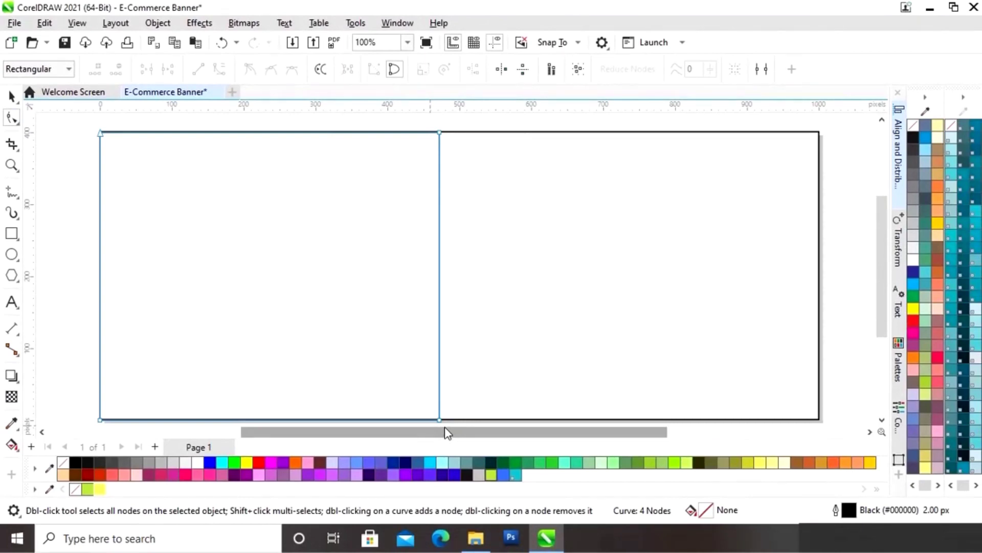
left_click(439, 418)
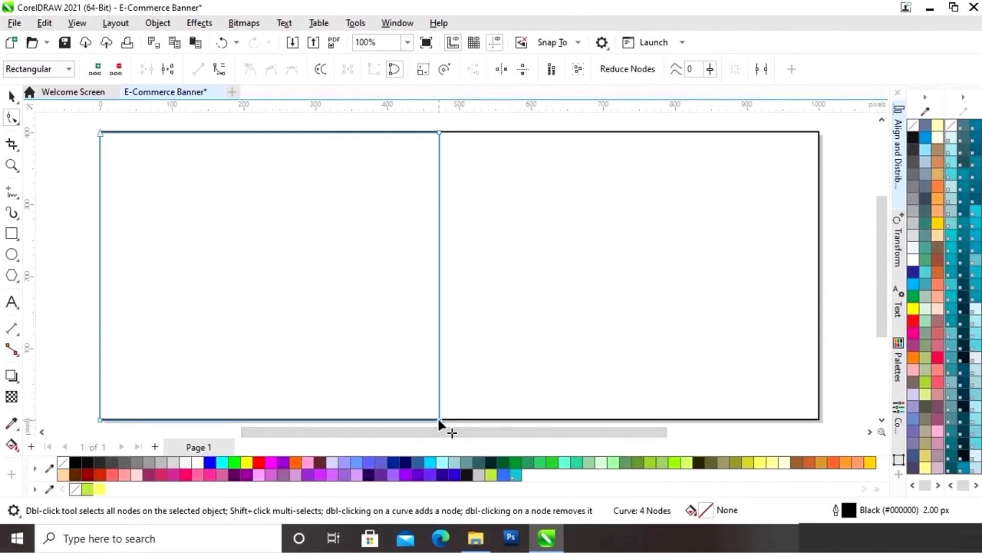
right_click(439, 418)
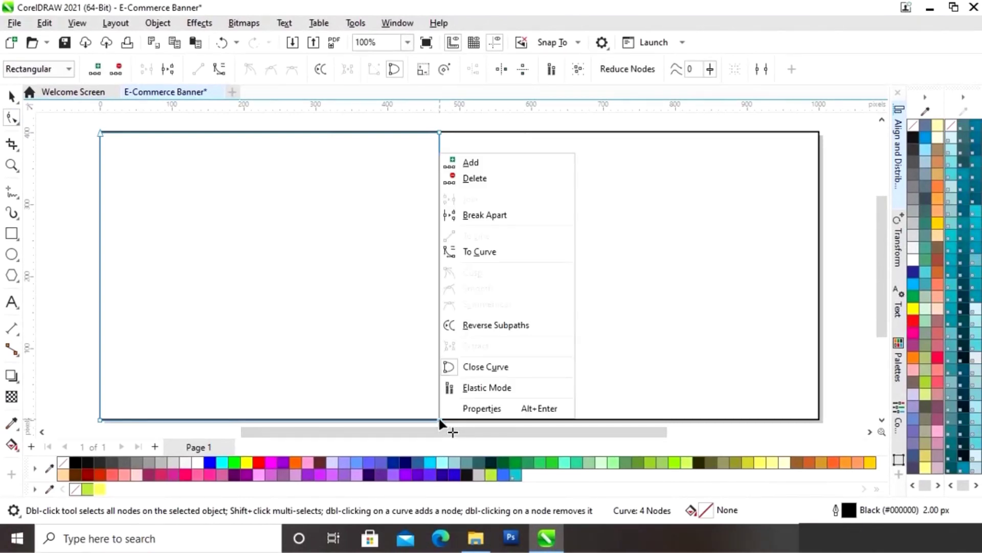
left_click(483, 180)
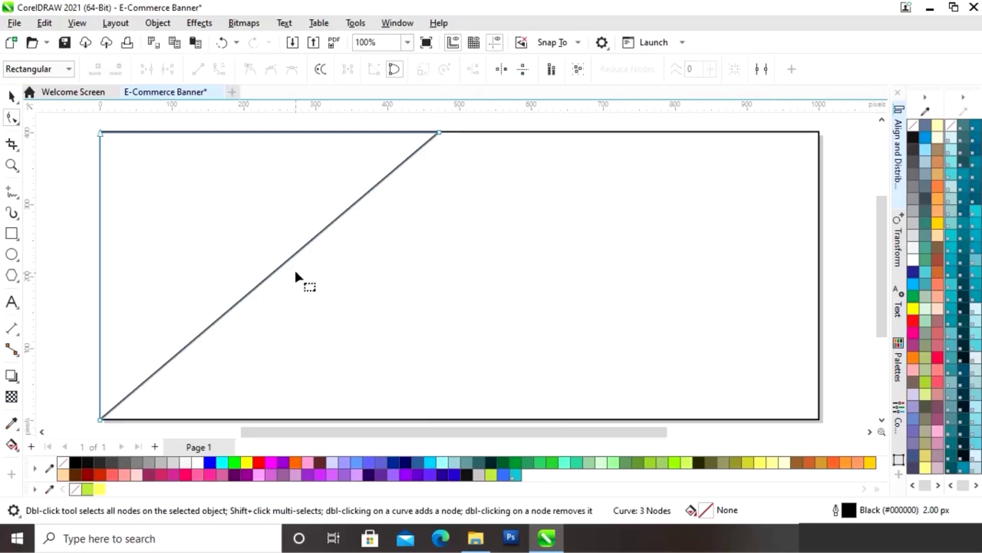
Step: Convert the triangle's diagonal edge to a curve and pull its upper control handle outward to bend the upper part
left_click(272, 274)
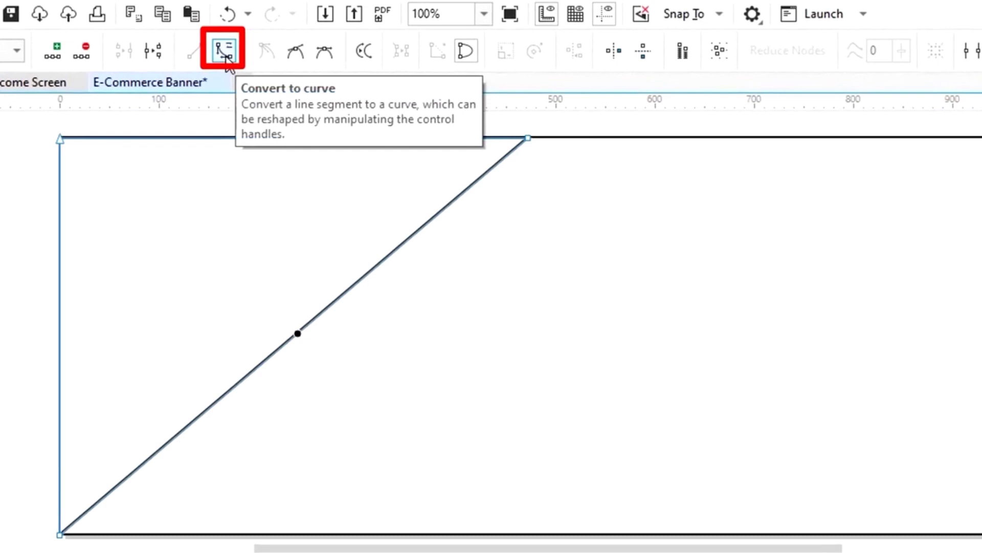
left_click(225, 55)
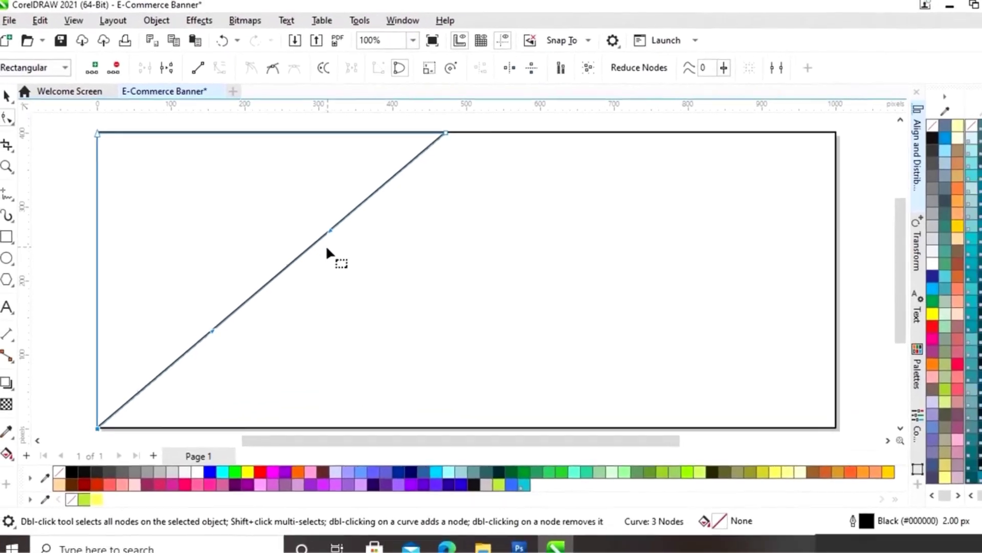
left_click_drag(327, 227, 383, 245)
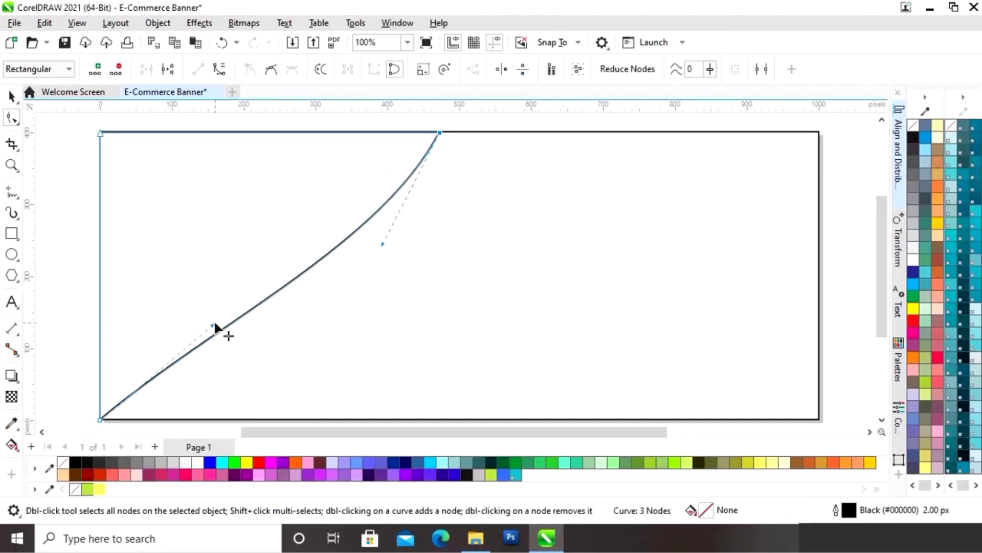
left_click_drag(214, 325, 175, 298)
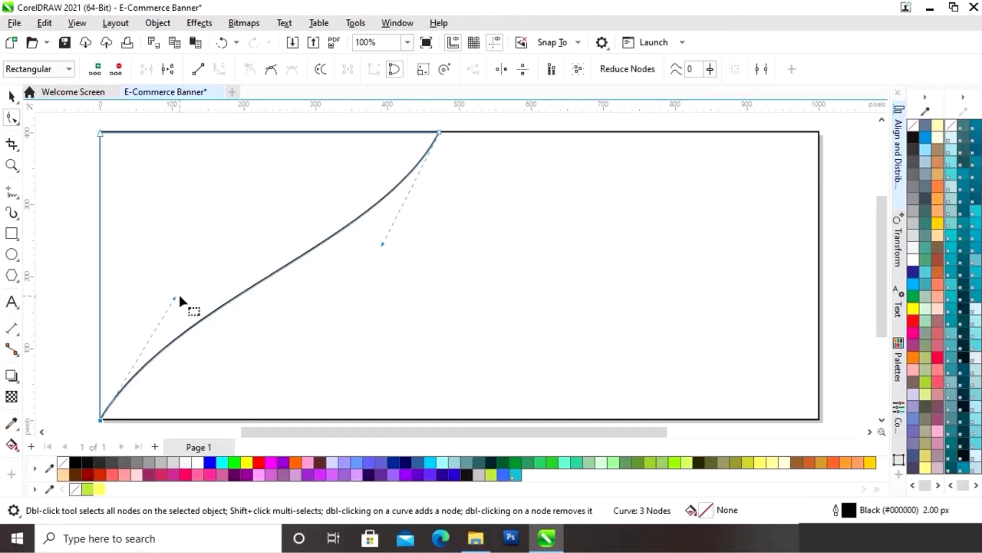
left_click(168, 293)
left_click(179, 334)
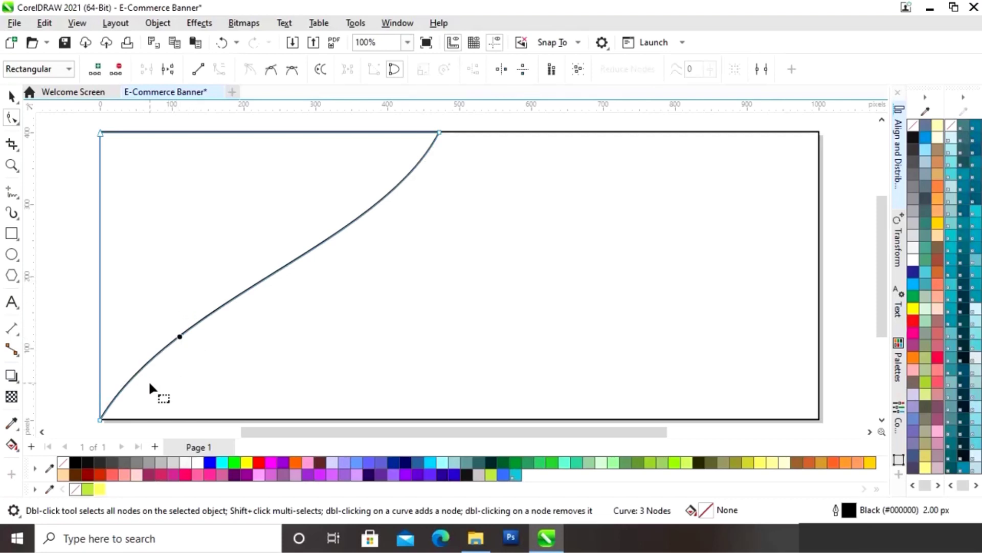
key("ctrl+z")
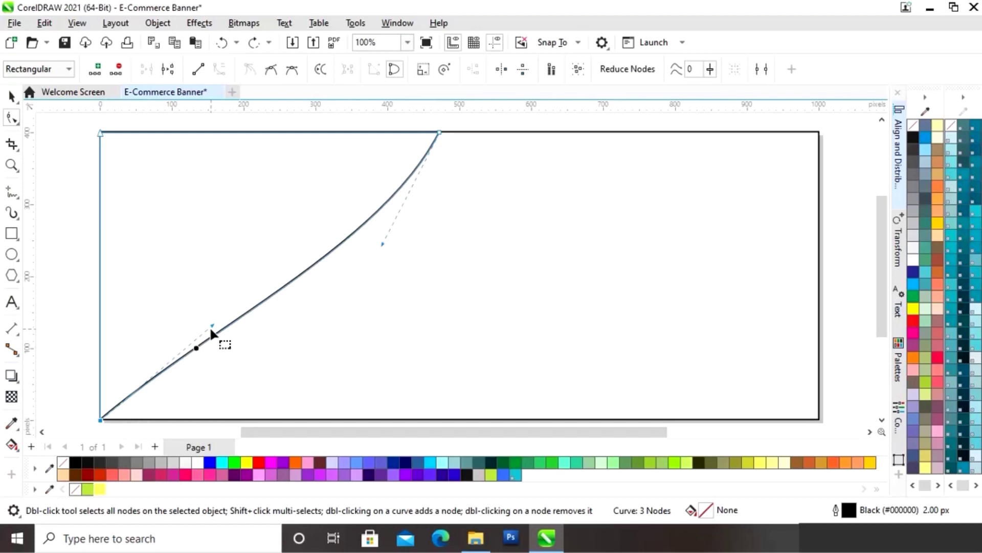
Step: Shape the diagonal into an S-curve by raising its lower control handle and pulling the upper one nearly vertical
left_click_drag(211, 329, 184, 296)
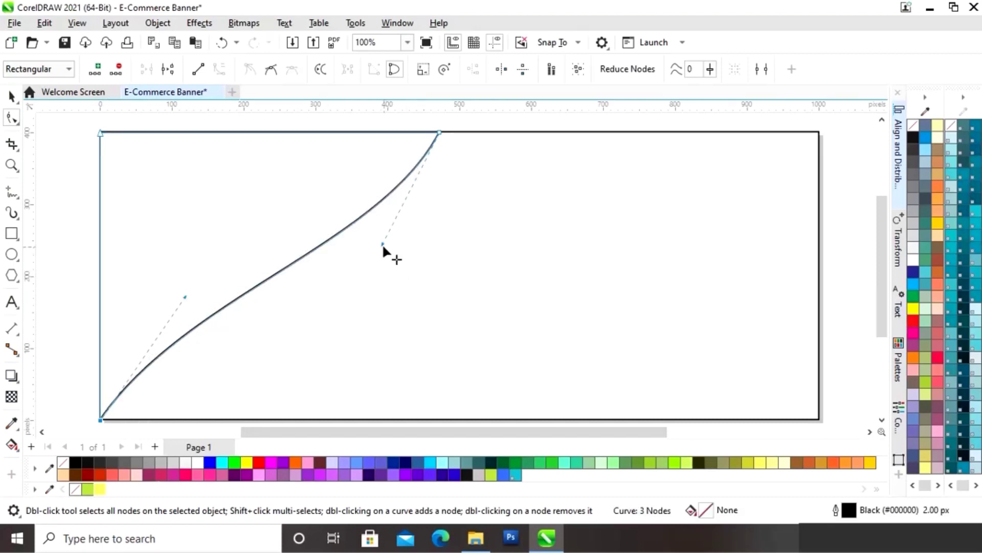
left_click_drag(382, 244, 435, 229)
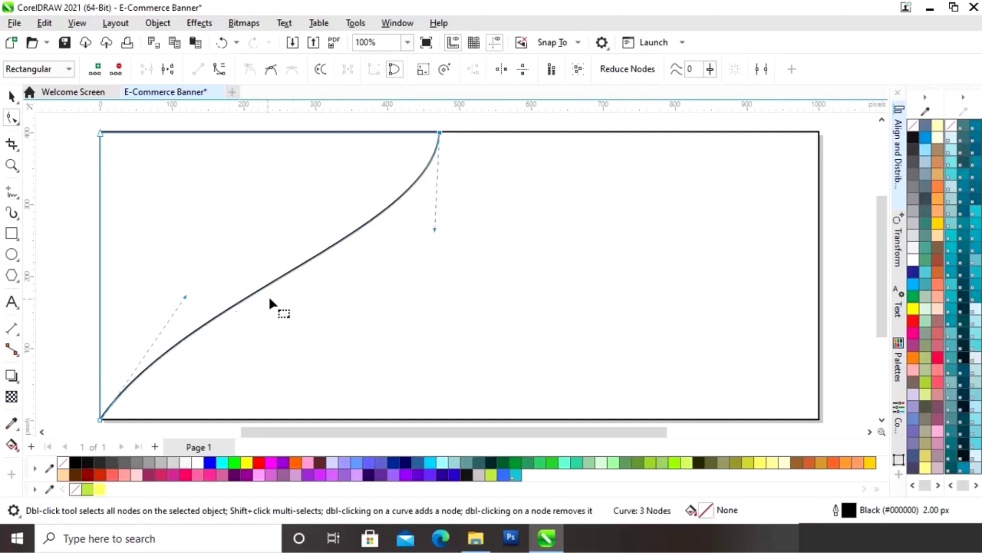
left_click_drag(184, 296, 163, 293)
Step: Fill the curved shape with the light green R179 G225 B63 and remove its outline
left_click(11, 96)
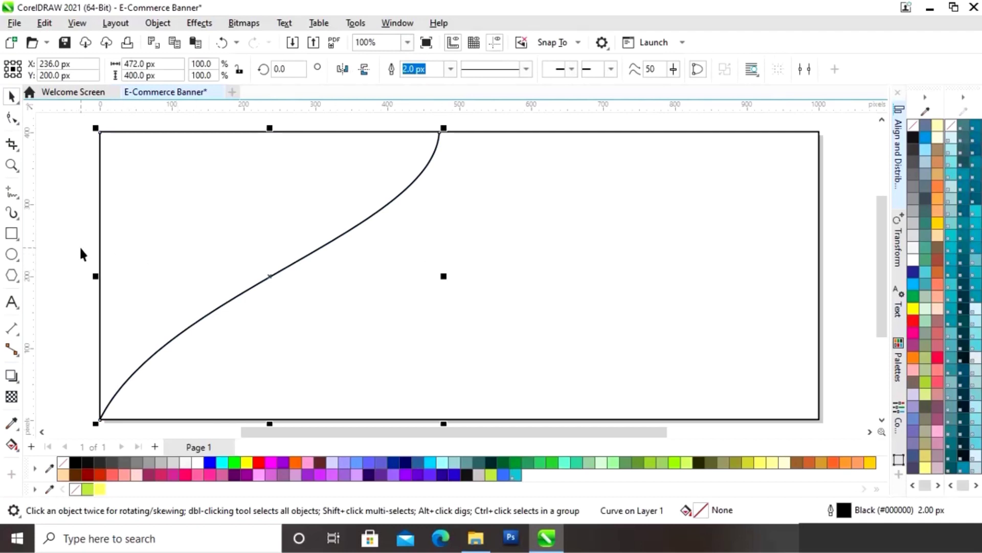
left_click(89, 489)
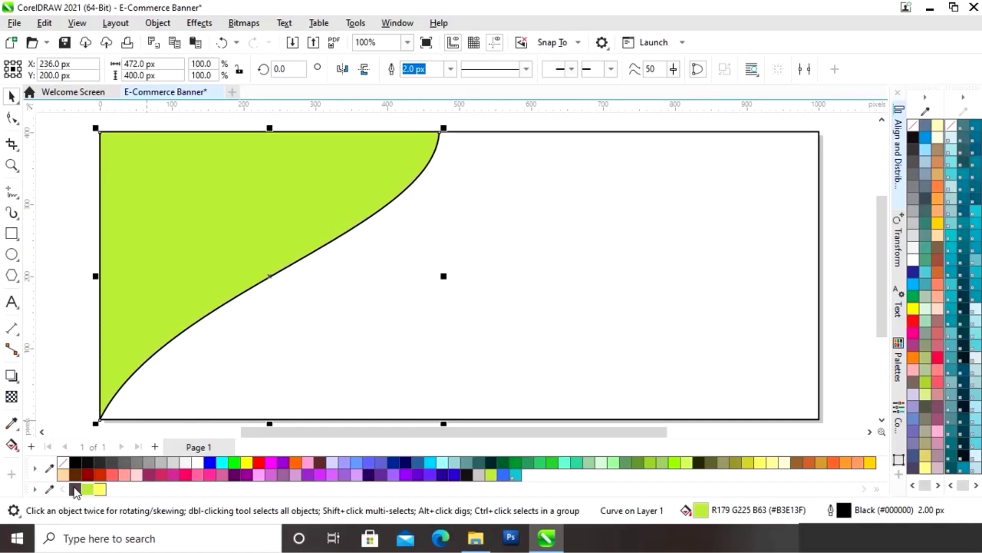
right_click(75, 490)
Step: Apply a linear fountain fill to the banner background rectangle, running diagonally from its upper right toward the lower middle
left_click(686, 265)
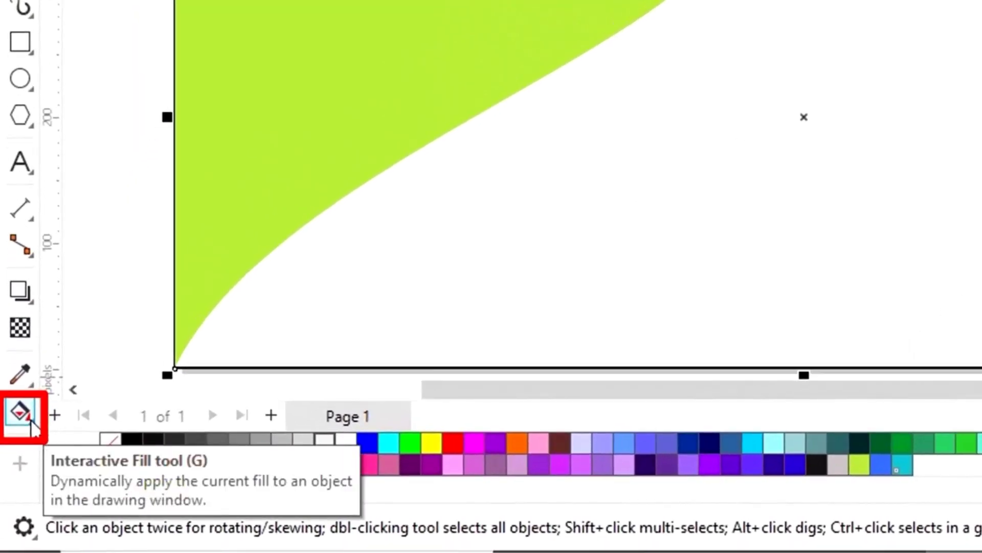
left_click(32, 426)
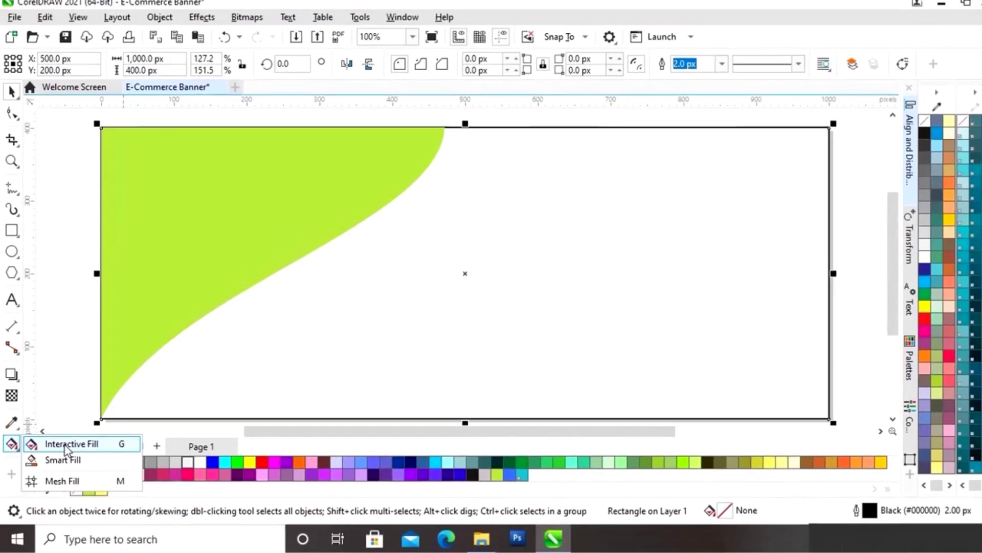
left_click(122, 412)
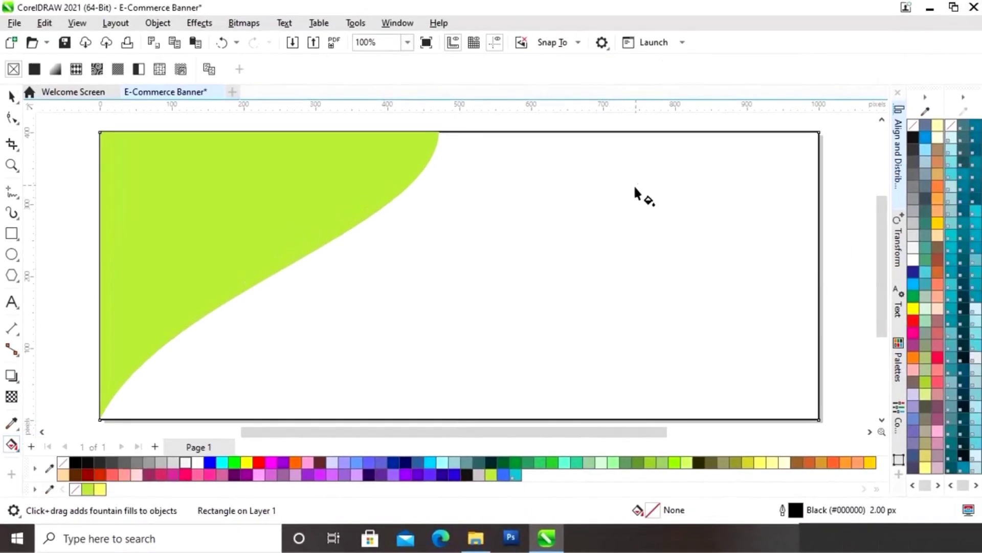
left_click_drag(641, 176, 425, 340)
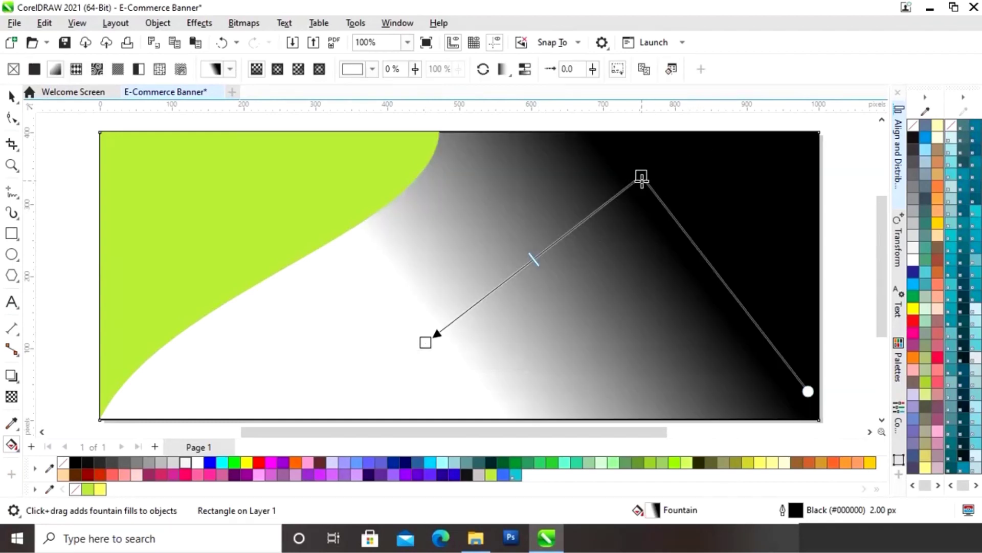
Step: Set the start colour of the background's fountain fill to the document palette's yellow
left_click(641, 175)
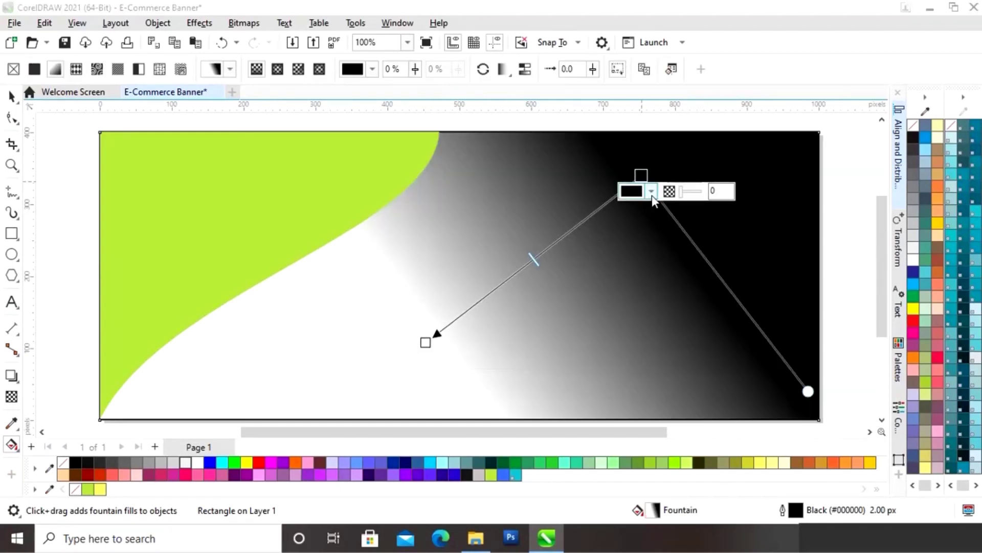
left_click(652, 192)
left_click(758, 403)
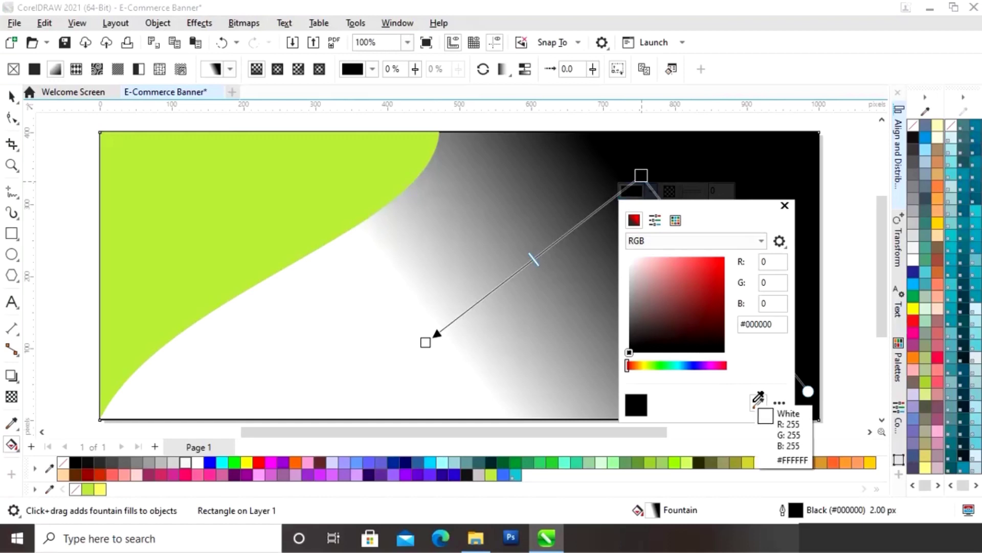
left_click(101, 488)
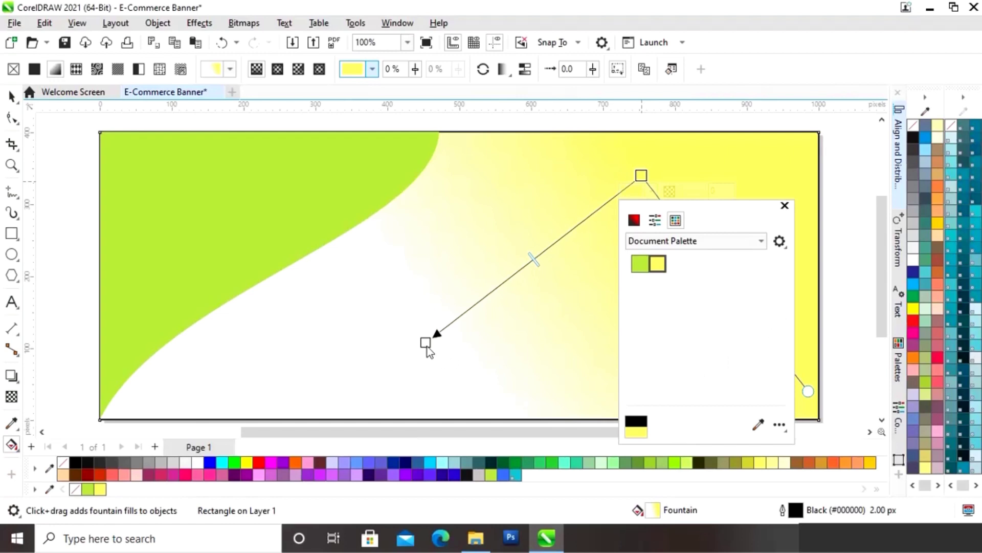
Step: Set the end colour of the background's fountain fill to the document palette's light green
left_click(425, 341)
left_click(427, 344)
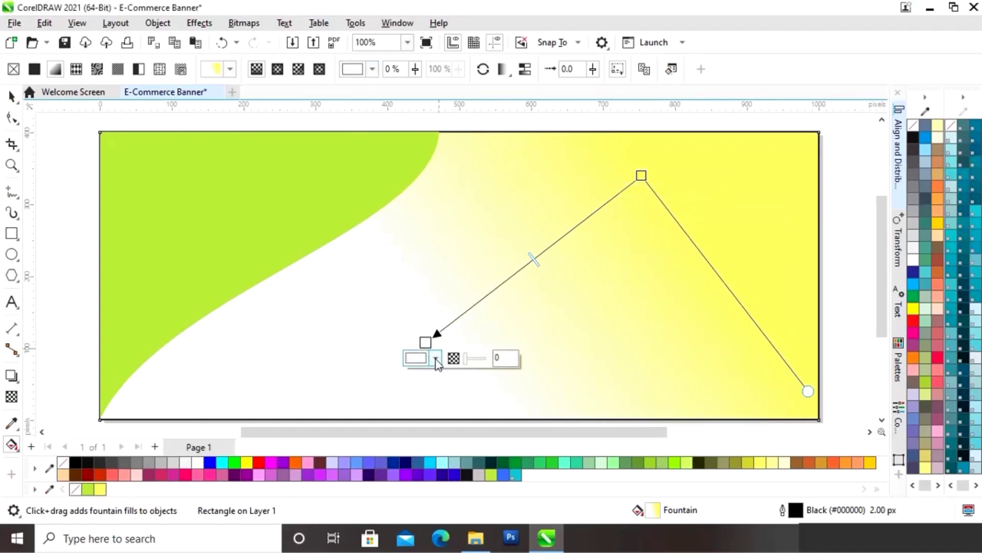
left_click(436, 360)
left_click(543, 308)
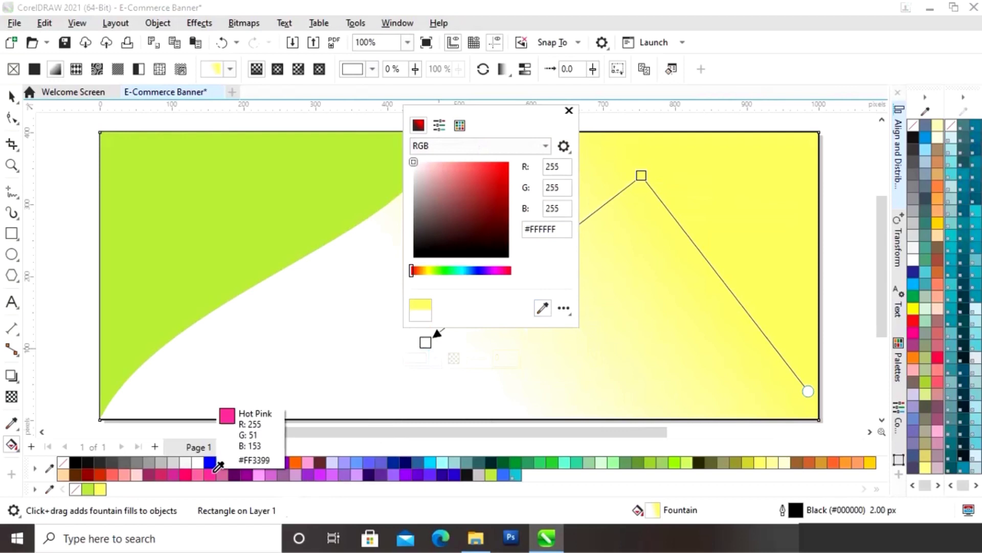
left_click(88, 489)
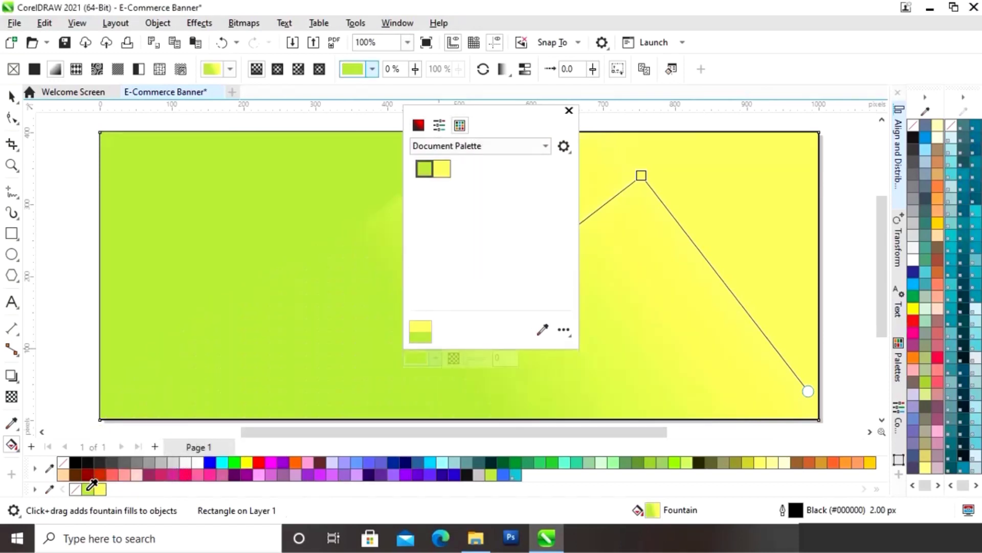
left_click(568, 111)
Step: Remove the outline from the gradient-filled background rectangle
left_click(12, 96)
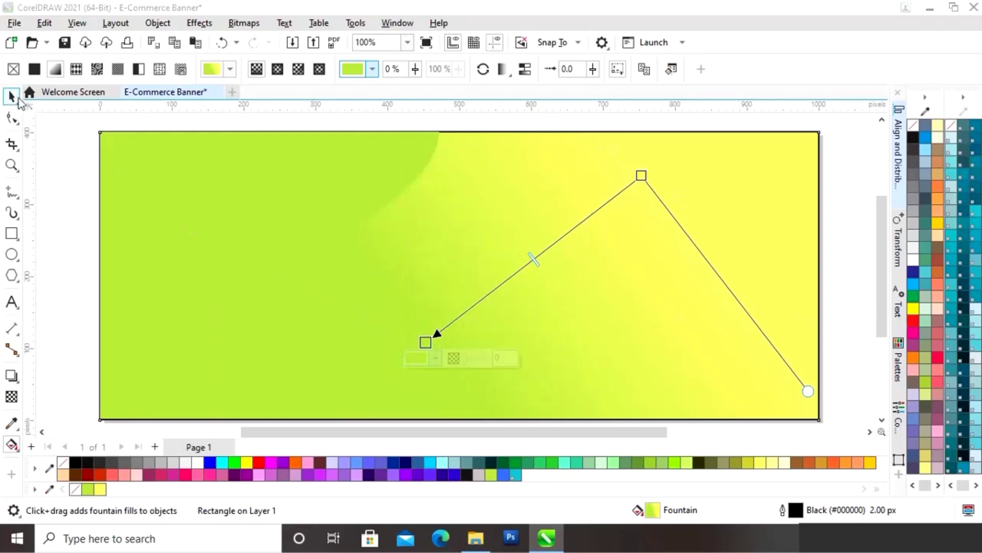
left_click(62, 217)
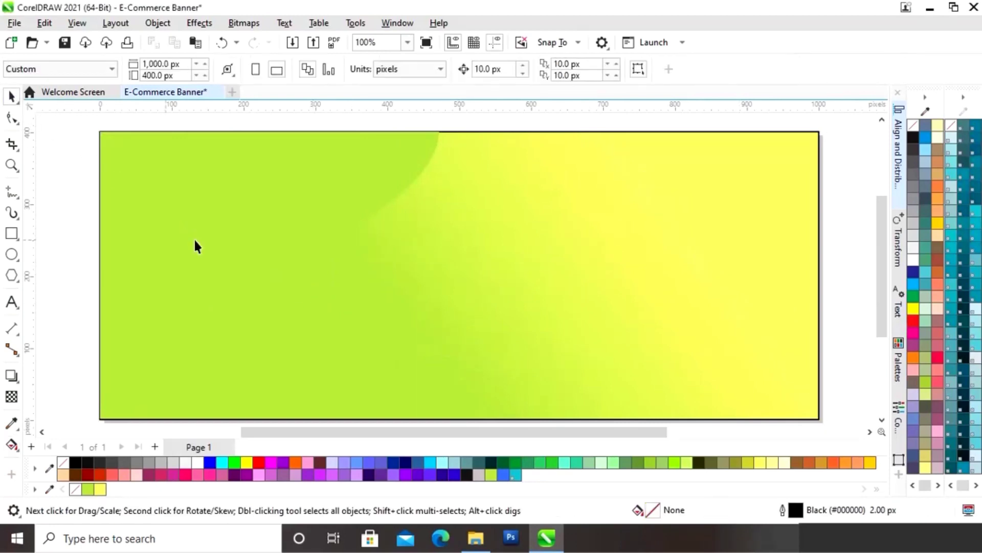
left_click(646, 240)
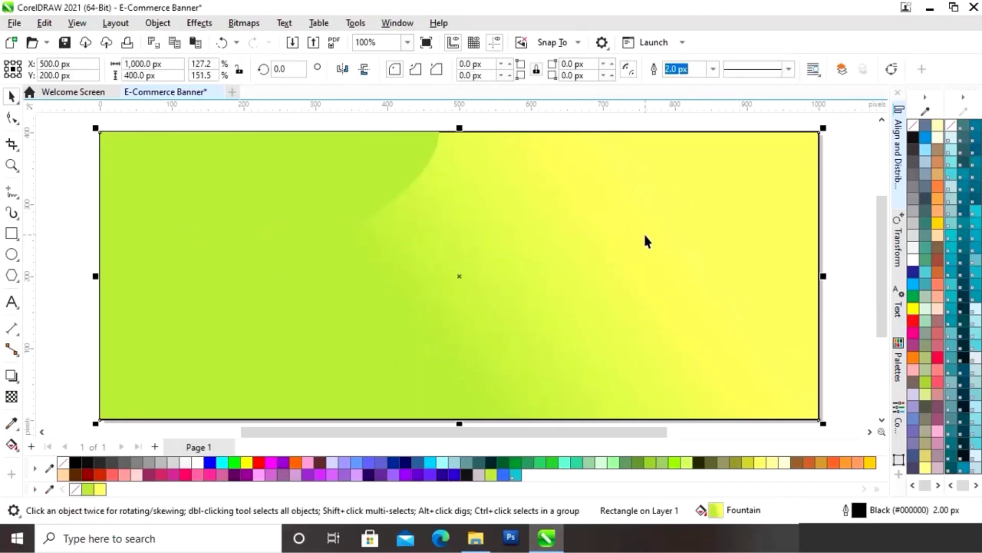
right_click(62, 465)
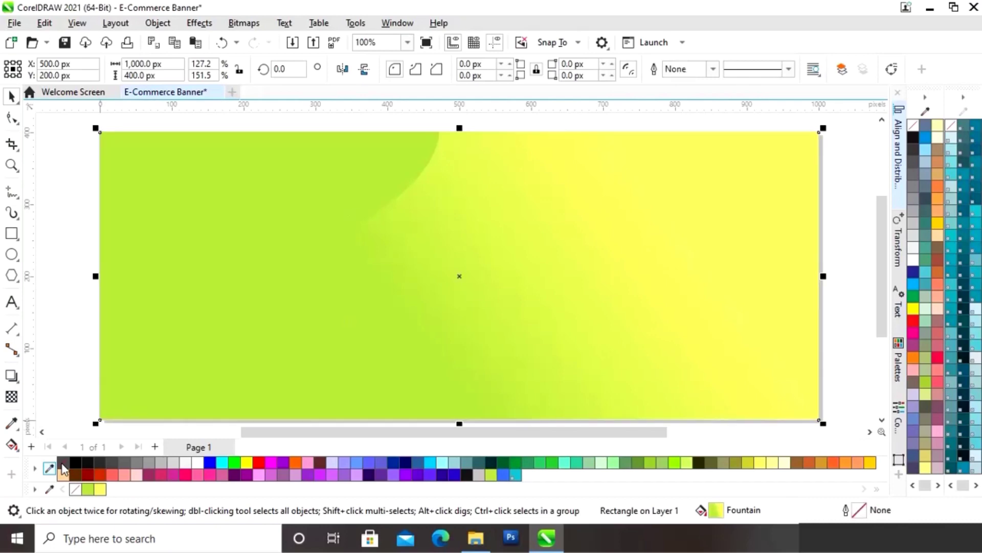
left_click(52, 342)
Step: Add a flat drop shadow to the green curved shape, offset horizontally about 9 px
left_click(292, 207)
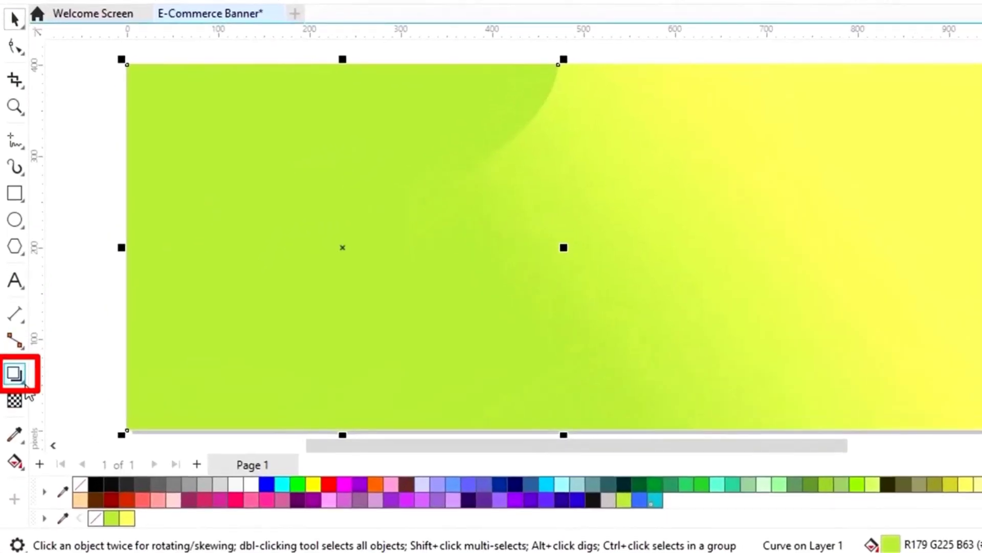
left_click(26, 389)
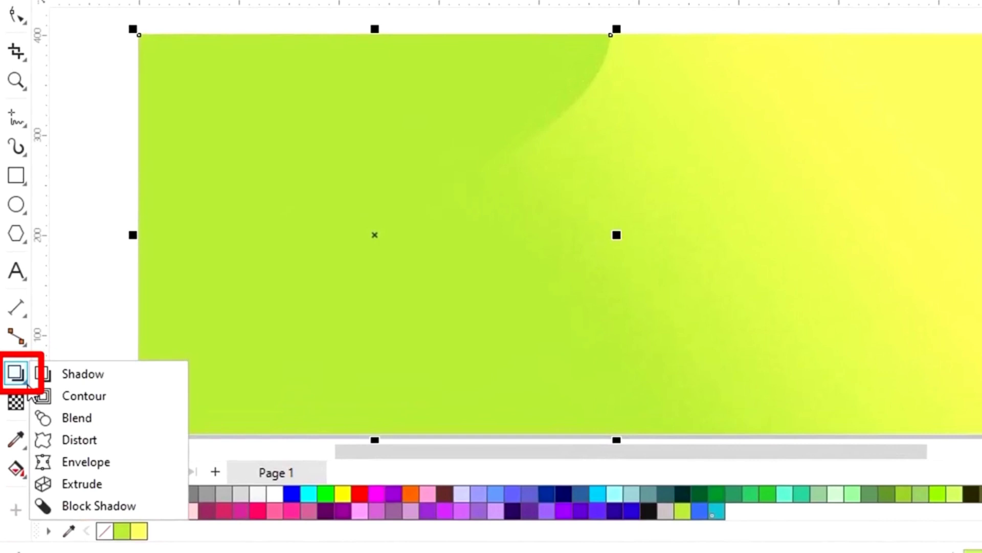
left_click(91, 379)
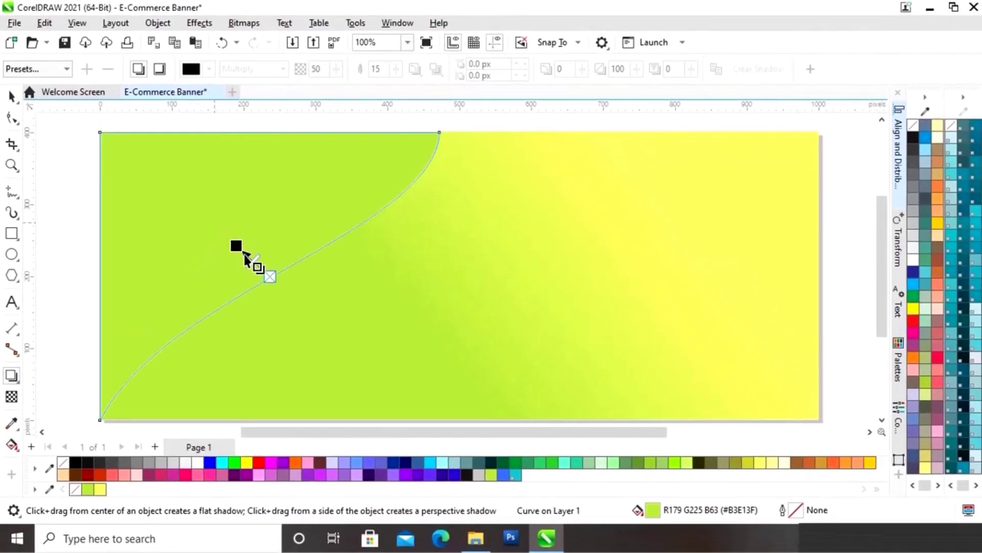
left_click_drag(244, 252, 290, 296)
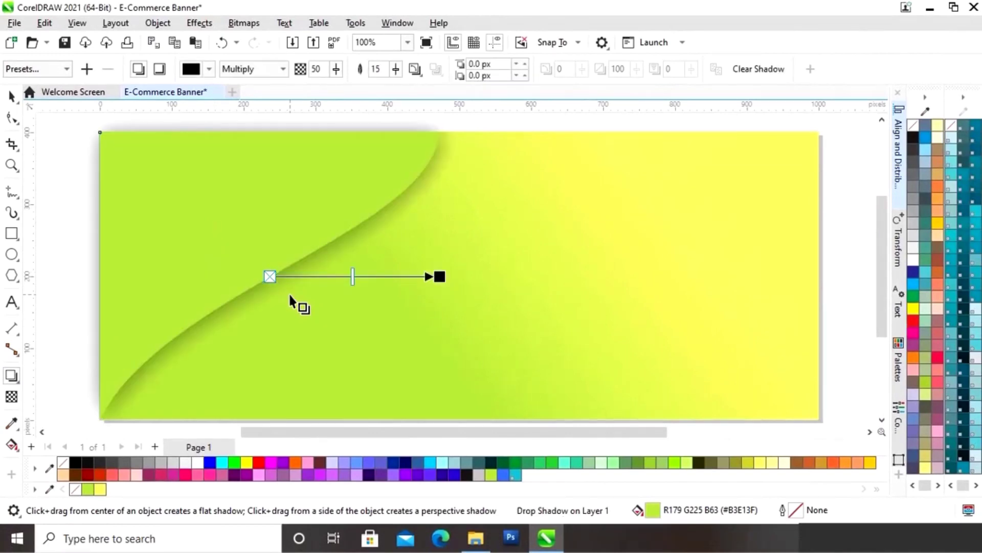
mouse_move(440, 276)
left_mouse_down()
mouse_move(432, 292)
mouse_move(447, 277)
left_mouse_up()
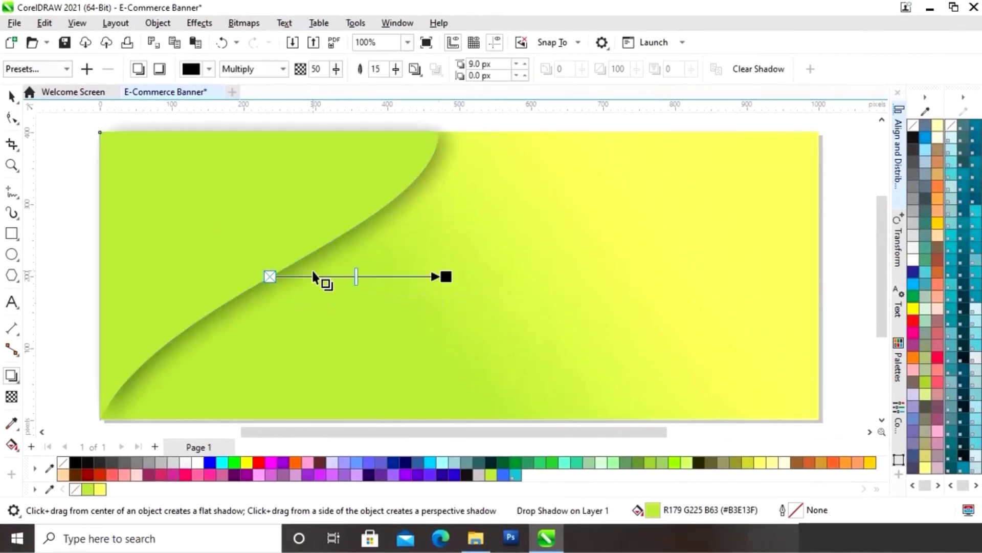
left_click(11, 96)
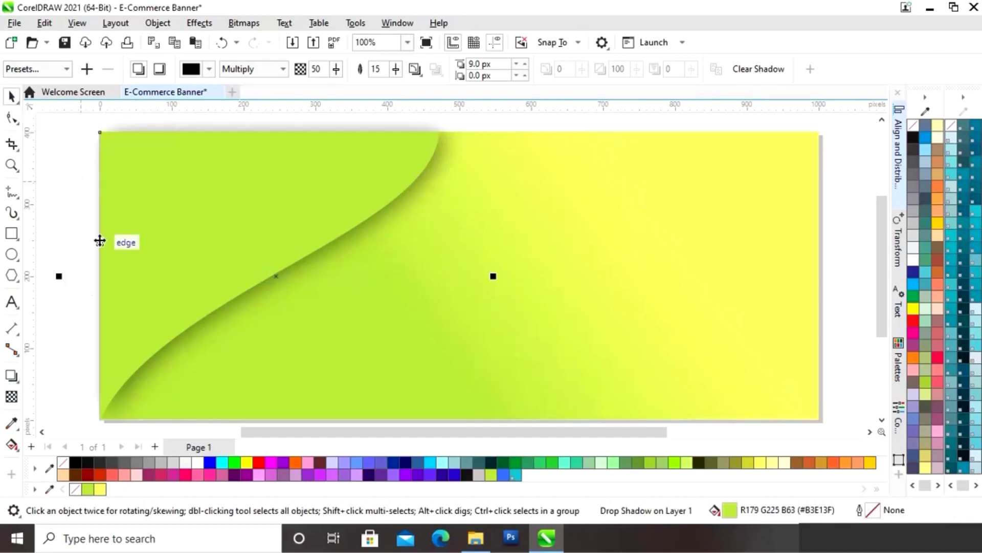
Step: Reorient the background's fountain fill so yellow starts near the upper edge and fades almost straight down to green near the lower edge
left_click(205, 333)
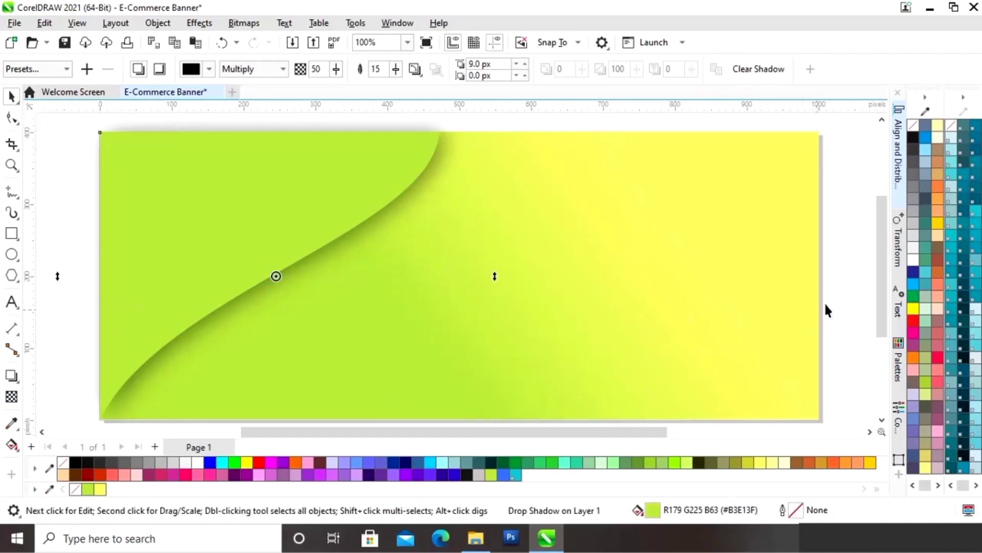
left_click(811, 312)
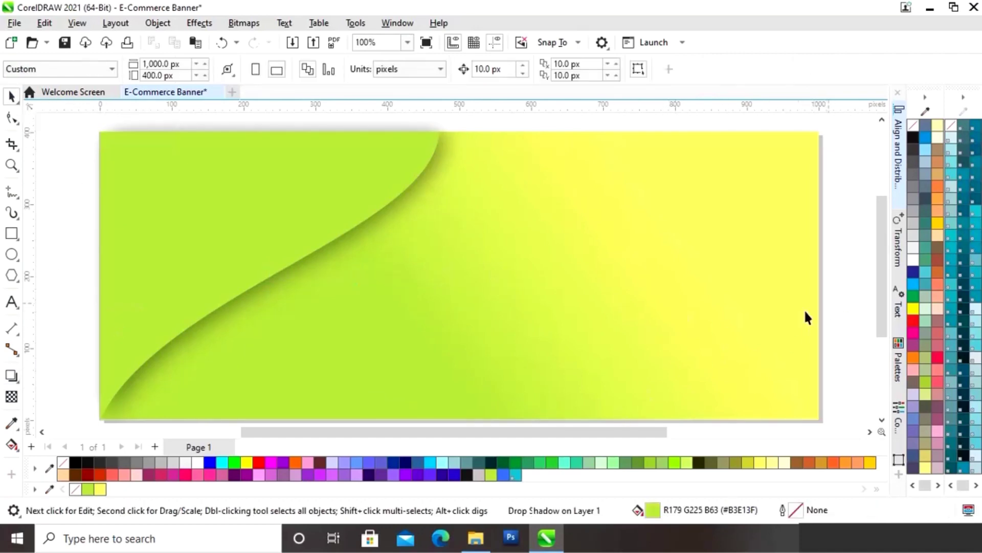
left_click(12, 446)
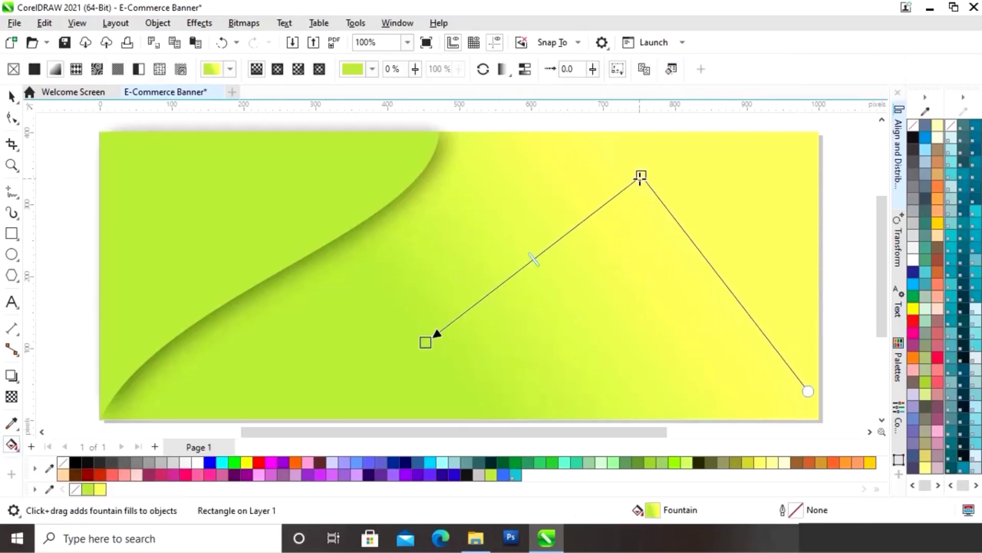
left_click_drag(640, 176, 574, 166)
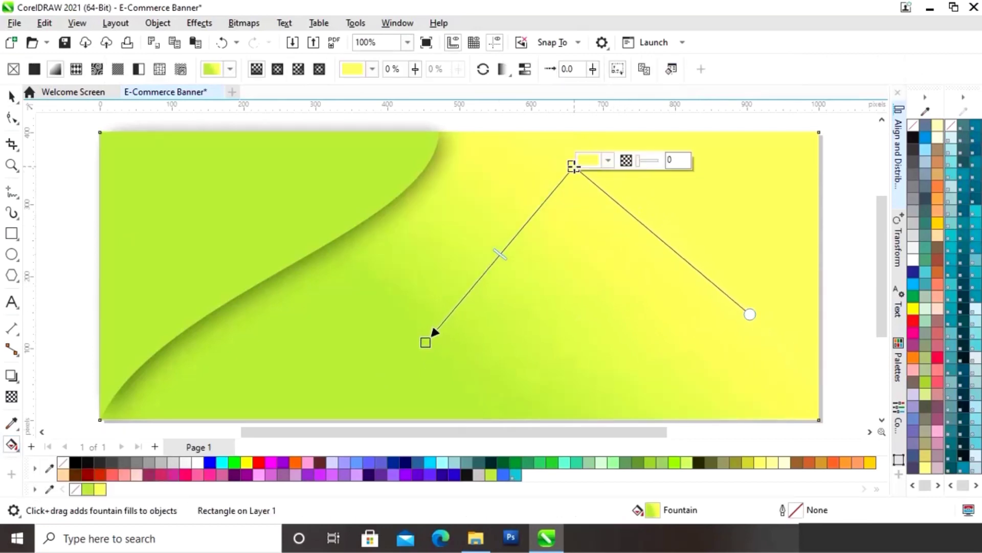
left_click_drag(749, 314, 756, 267)
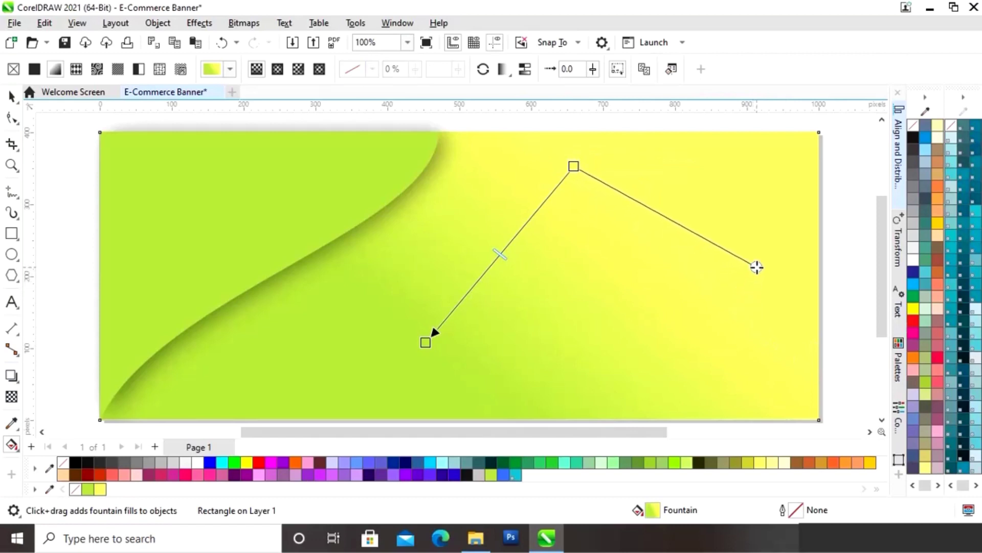
left_click_drag(427, 341, 531, 361)
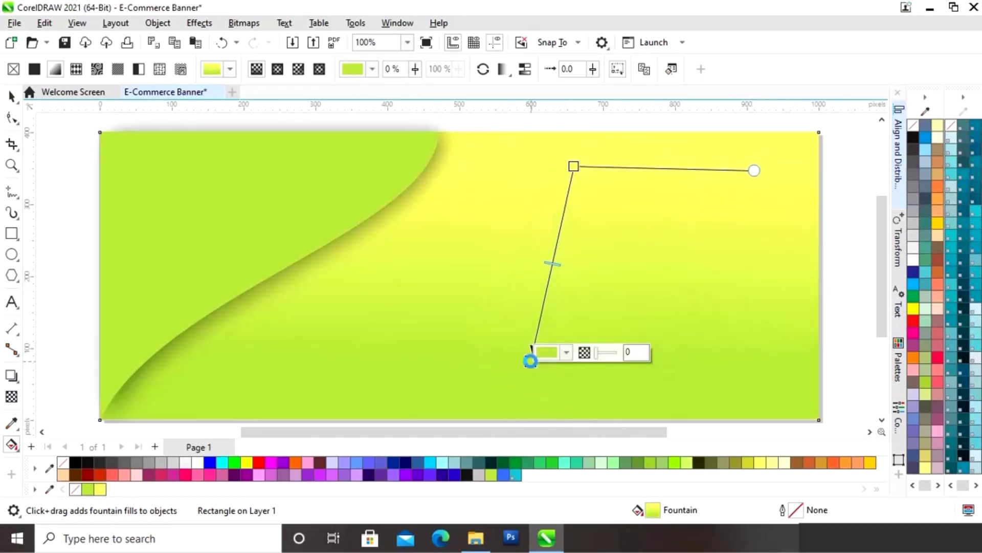
Step: Shift the background gradient's midpoint toward the green end, lower its end point slightly, and extend its width handle a little
left_click_drag(552, 264, 545, 291)
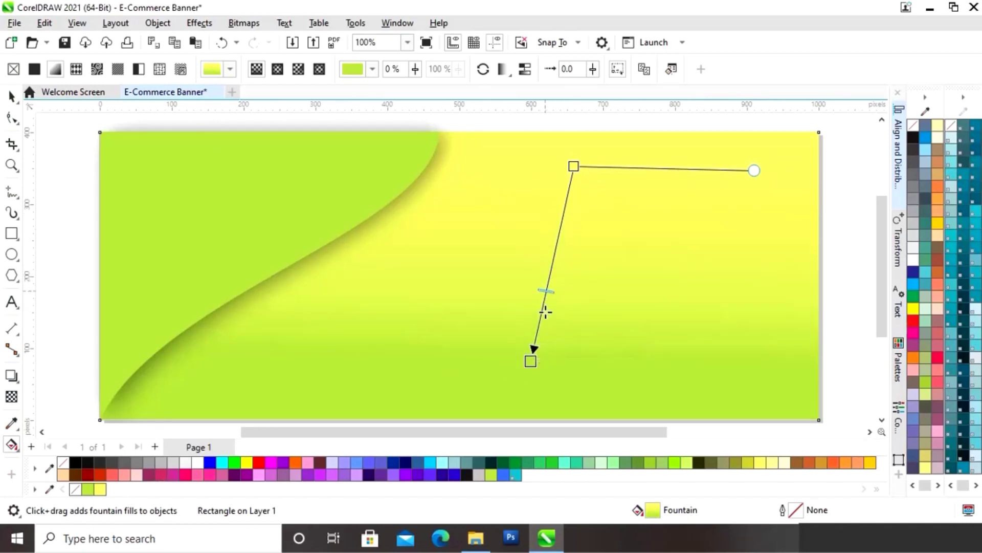
left_click_drag(531, 361, 534, 368)
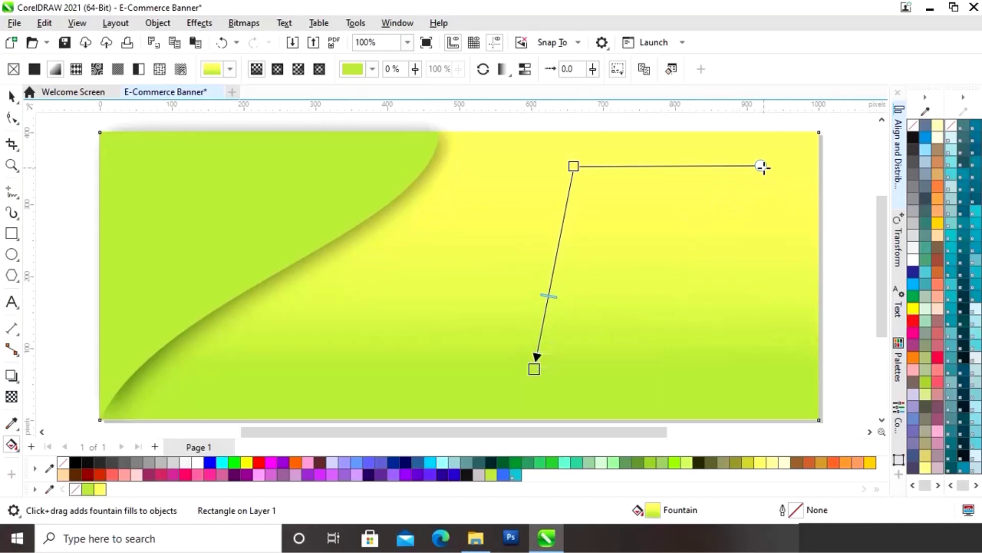
left_click_drag(762, 166, 772, 168)
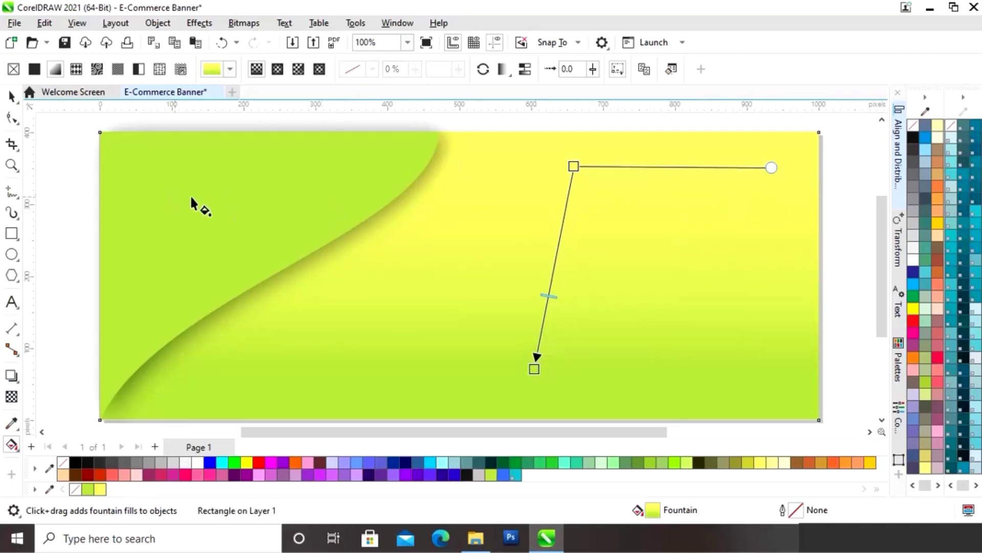
left_click(12, 96)
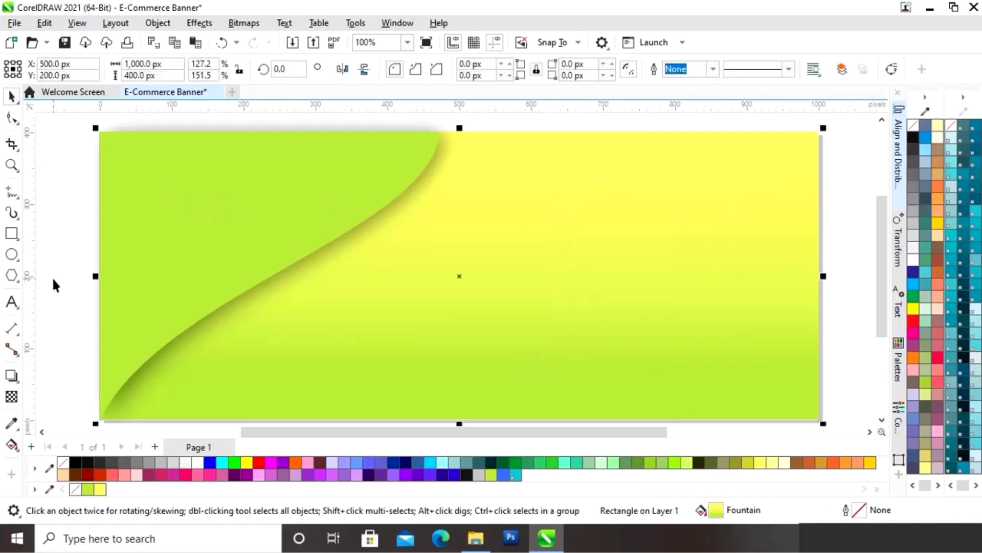
left_click(76, 254)
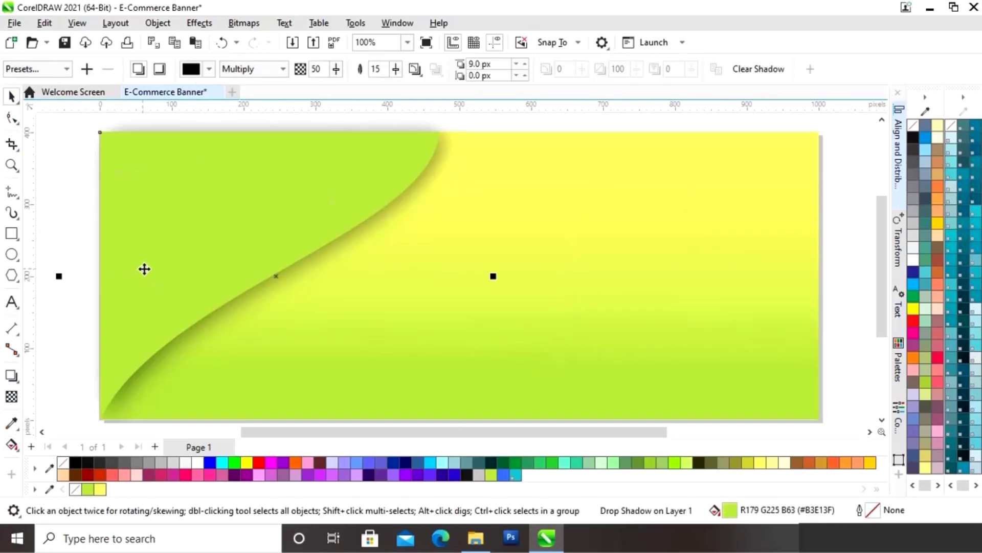
key("Escape")
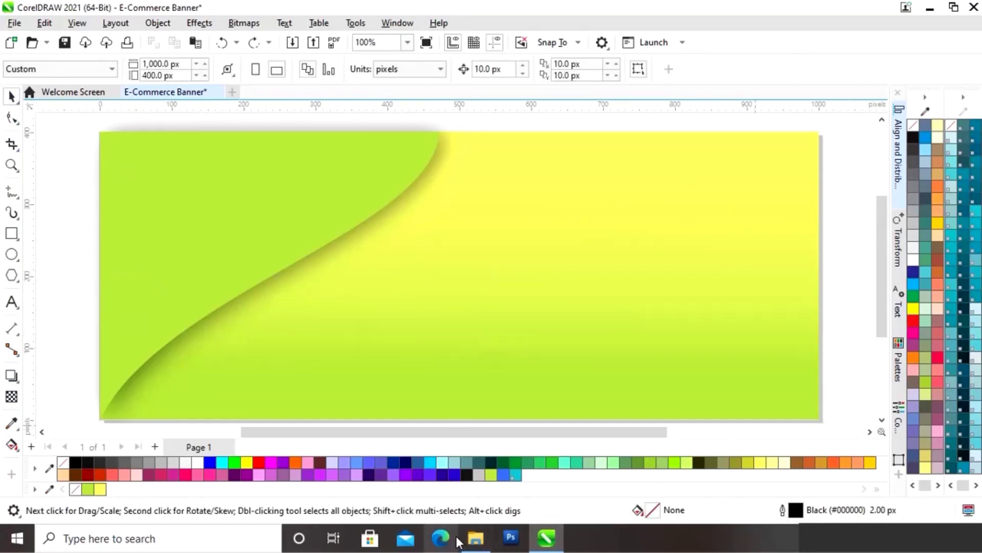
Step: Import Shoe.png from the Images folder in File Explorer into the banner page
left_click(476, 547)
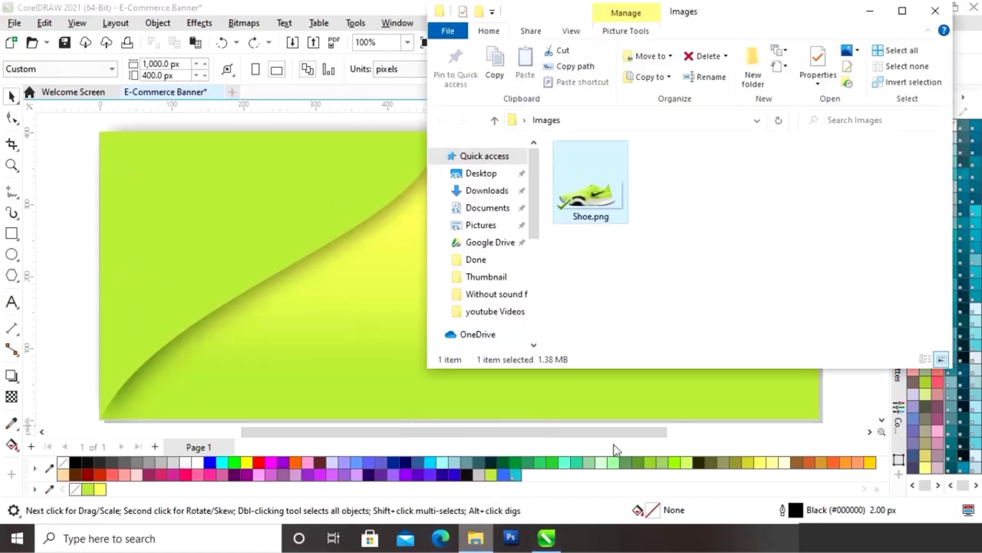
left_click_drag(598, 194, 466, 404)
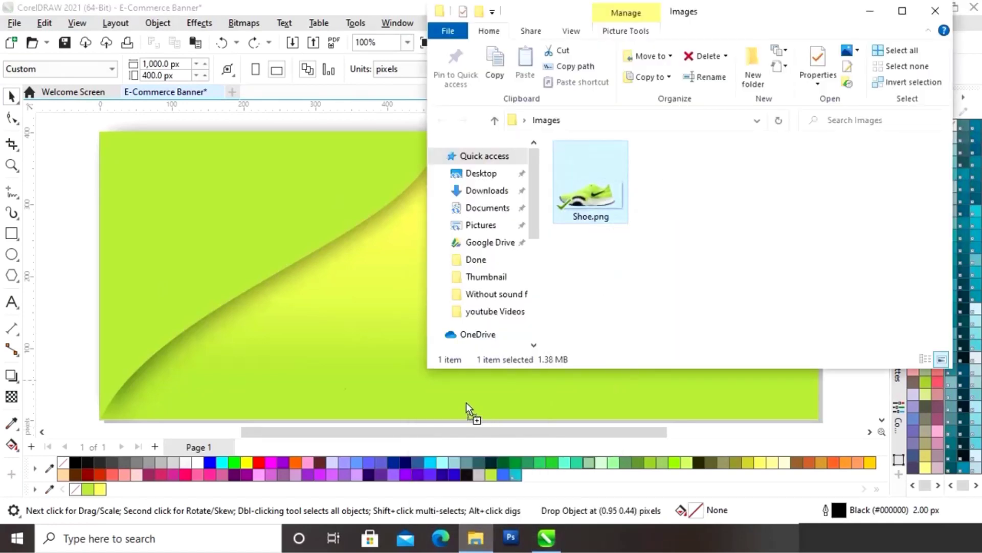
left_click_drag(240, 381, 69, 286)
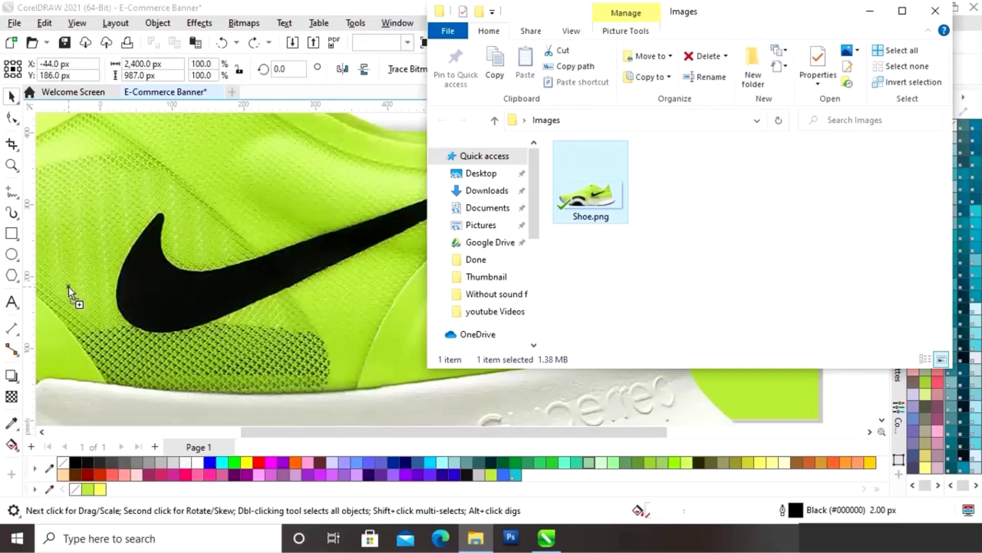
left_click(870, 10)
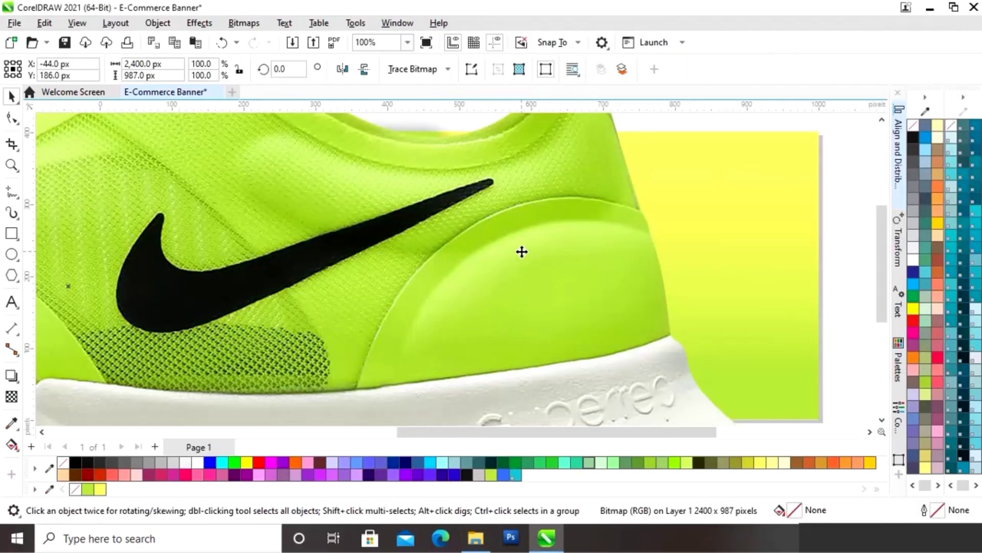
Step: Scale the shoe image down proportionally to about 608 by 250 px and move it onto the right part of the banner
scroll(521, 251, "down", 3)
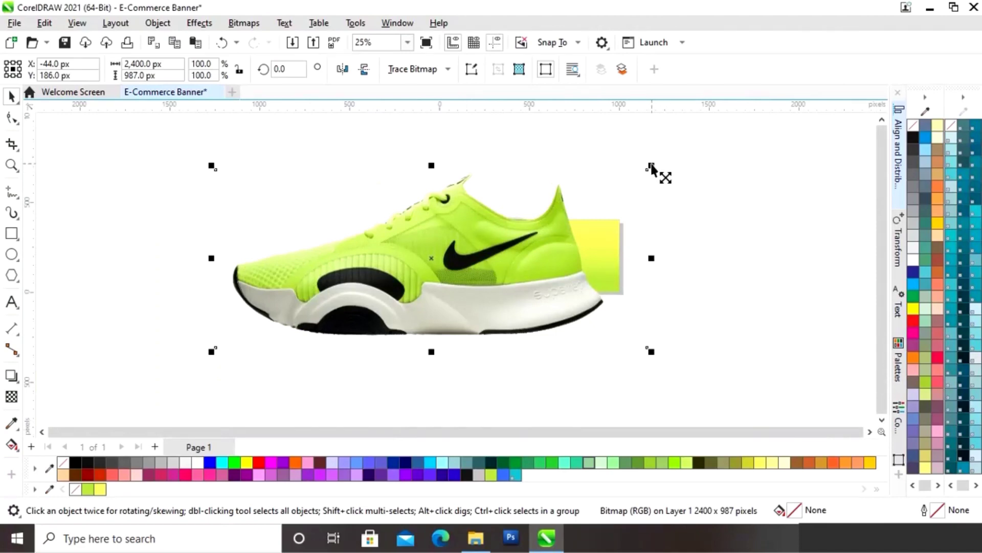
left_click_drag(651, 167, 553, 208)
left_click_drag(471, 278, 613, 279)
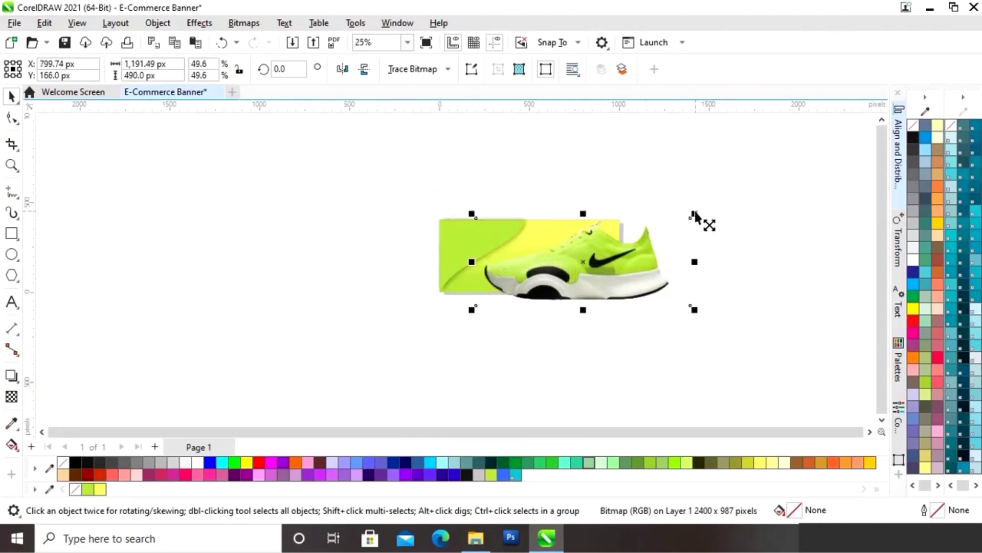
left_click_drag(695, 215, 656, 256)
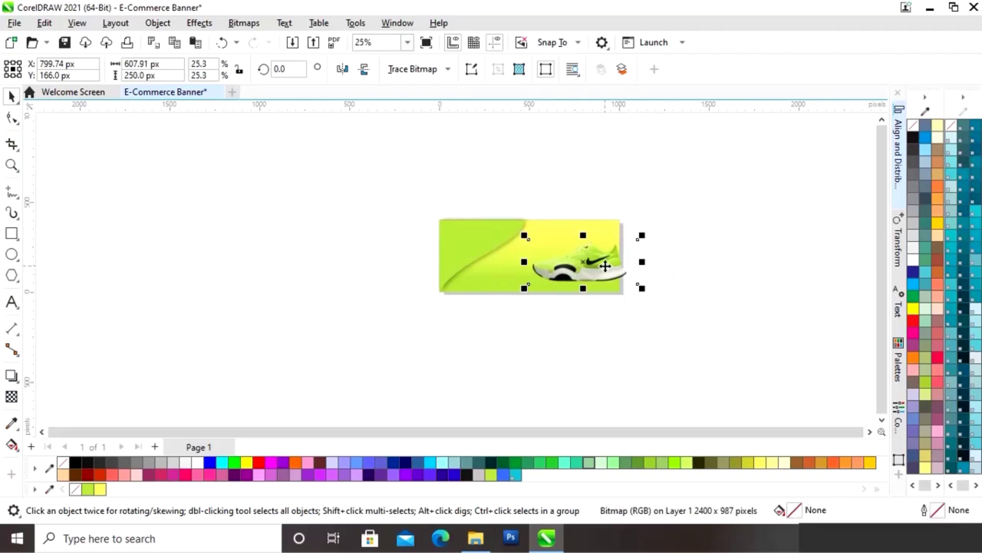
scroll(614, 259, "up", 3)
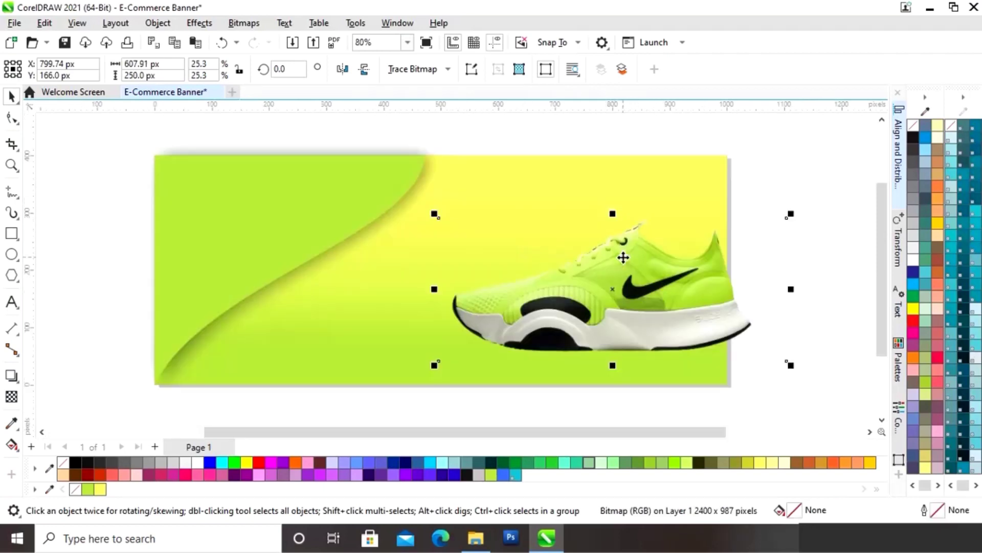
Step: Move the shoe below the banner's right corner and narrow the background rectangle from its right edge to about 812 px wide
left_click(816, 256)
left_click(625, 289)
left_click_drag(657, 305, 741, 394)
left_click(713, 245)
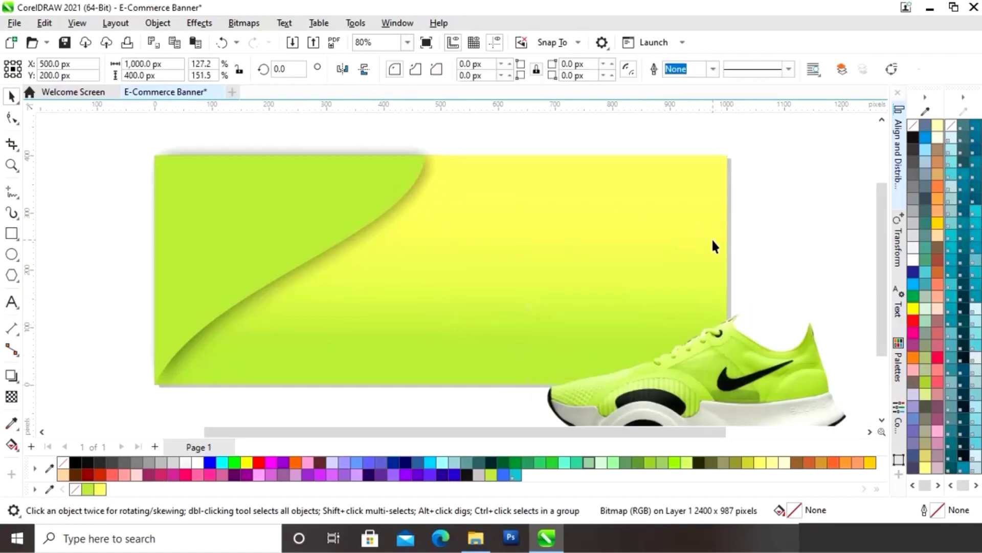
left_click_drag(731, 270, 624, 270)
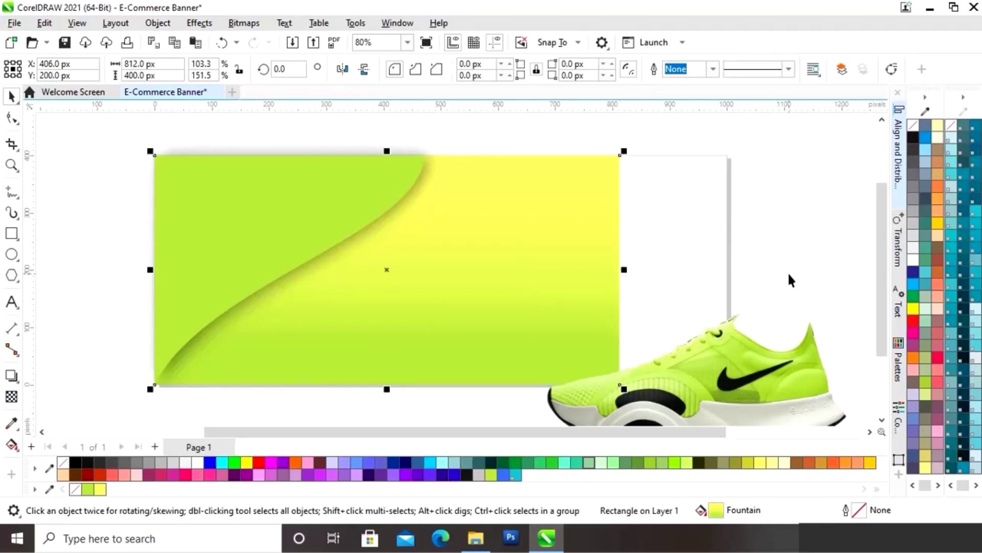
left_click(790, 255)
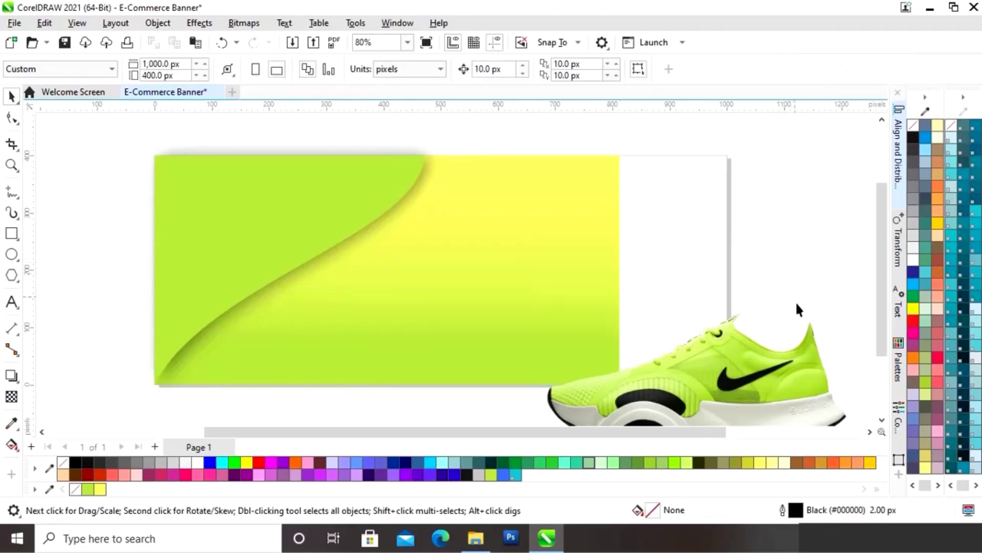
Step: Mirror the shoe horizontally and place it back on the banner, centred at about X 718, Y 200 px
left_click(738, 378)
left_click_drag(764, 394, 651, 288)
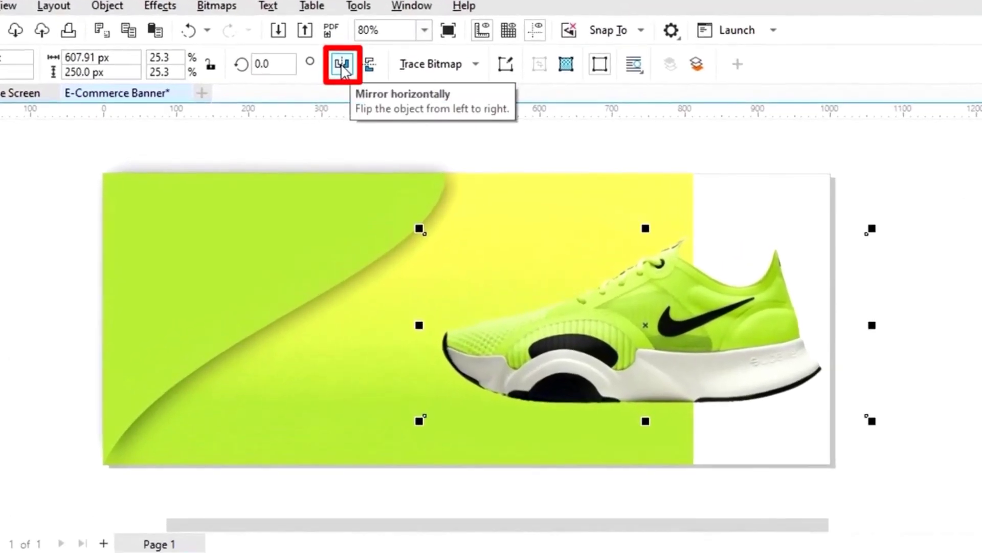
left_click(342, 65)
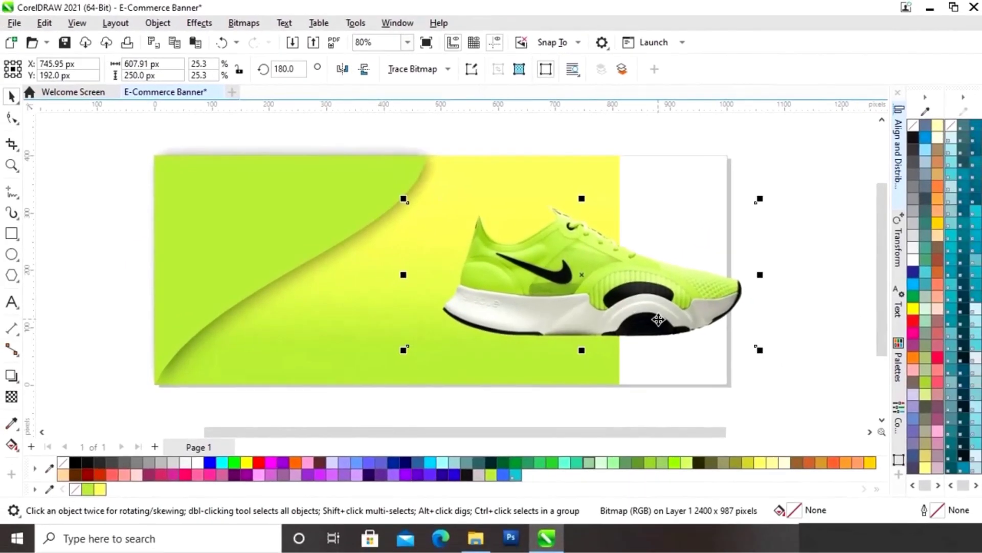
left_click_drag(743, 379, 696, 364)
left_click_drag(621, 306, 642, 303)
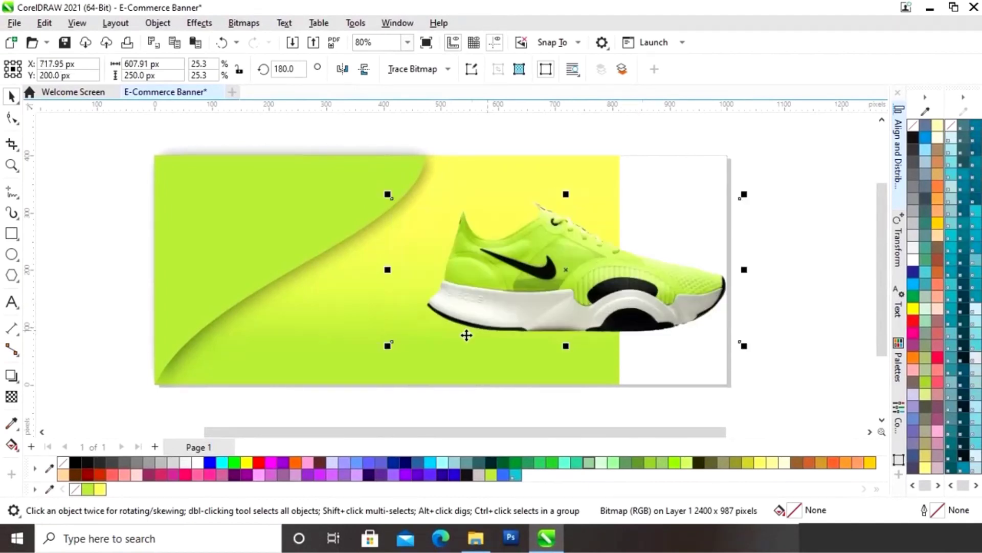
Step: Enlarge the shoe proportionally to about 718 by 295 px and position its centre at about X 663, Y 189 px
left_click_drag(387, 195, 323, 166)
left_click_drag(492, 249, 499, 269)
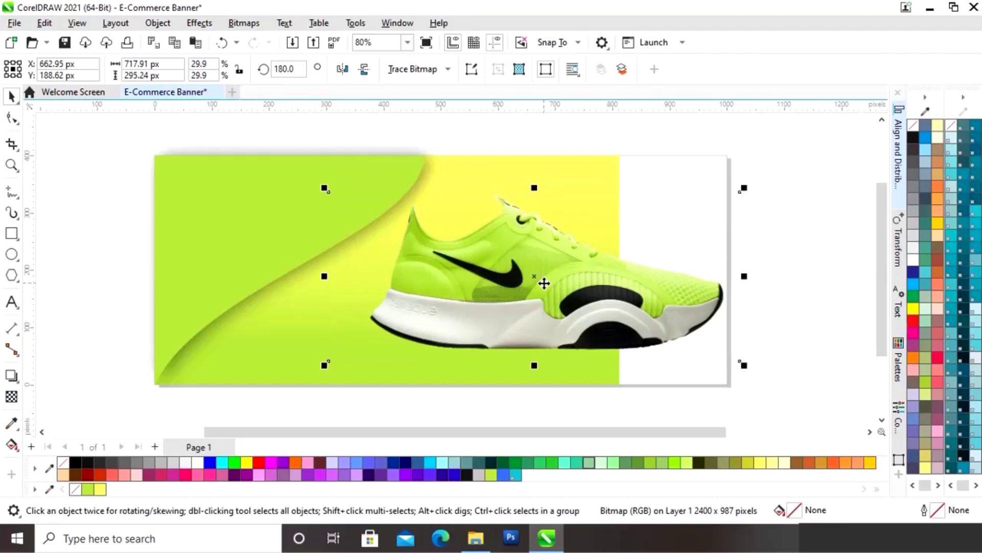
left_click(809, 297)
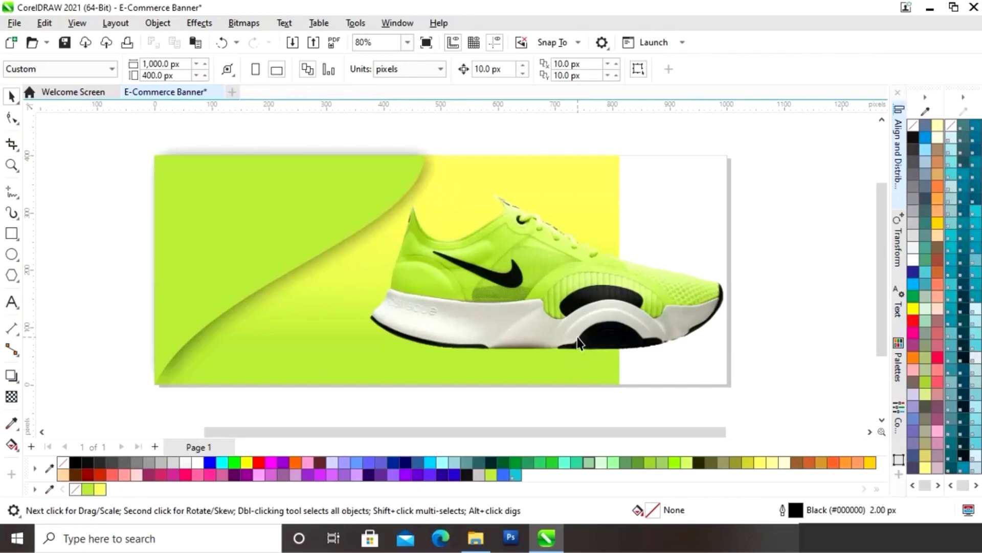
Step: Add a flat drop shadow below the shoe, offset about -0.56 px horizontally and -19 px vertically
left_click(523, 304)
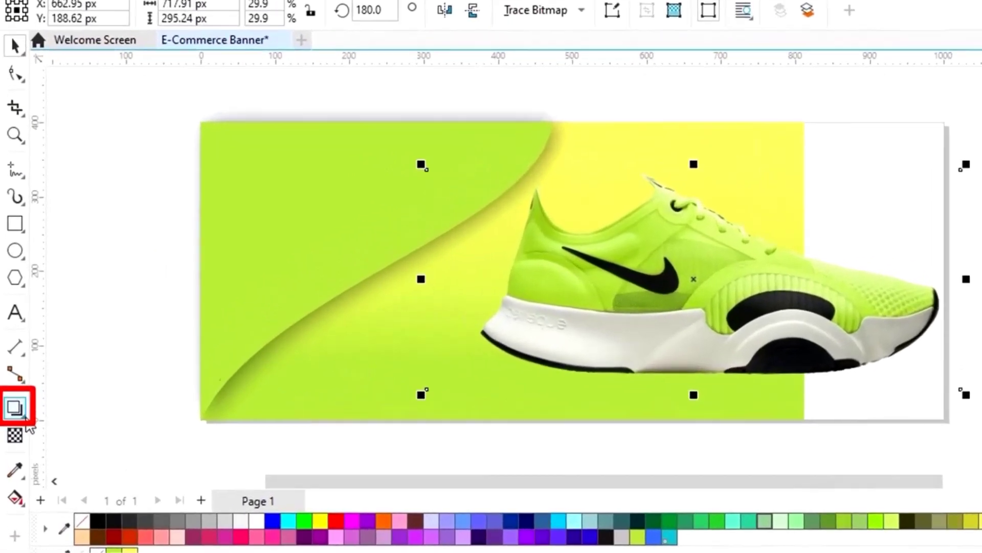
left_click(11, 375)
left_click(90, 453)
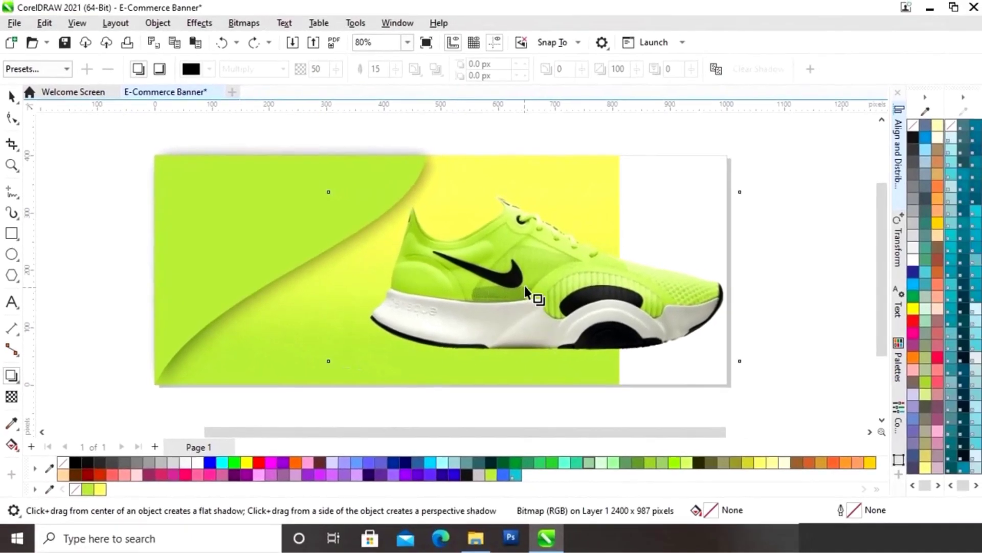
left_click_drag(854, 282, 796, 355)
left_click_drag(498, 323, 482, 358)
left_click_drag(740, 277, 532, 372)
key("ctrl+z")
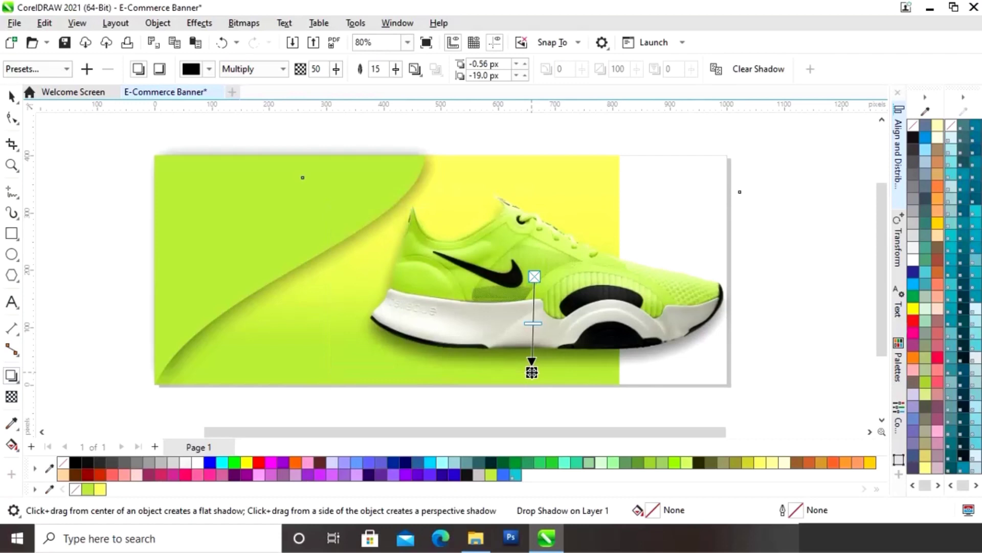
left_click(12, 97)
left_click(809, 336)
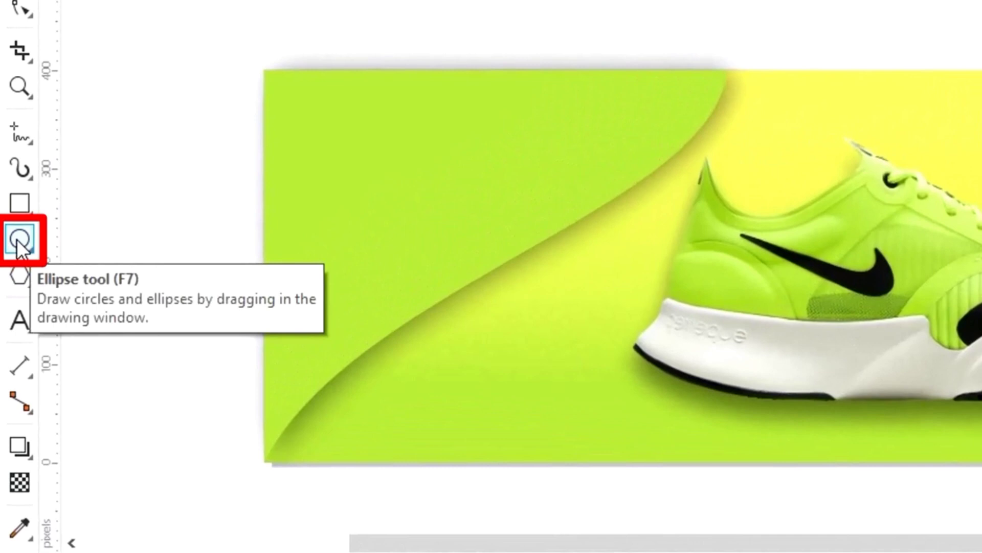
Step: Draw a near-circular ellipse about 244 by 237 px over the middle of the shoe, crossing the background's right edge
left_click(18, 239)
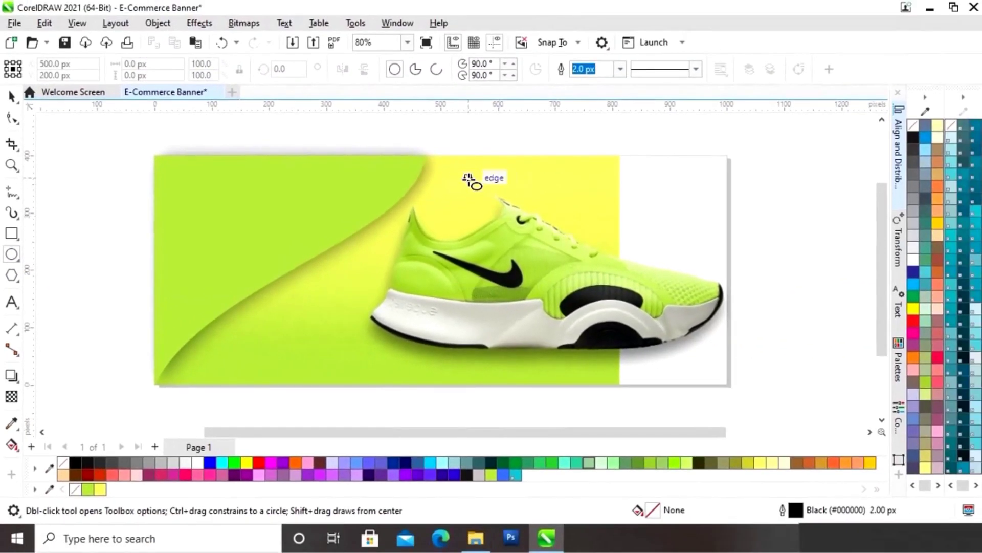
left_click_drag(485, 178, 627, 314)
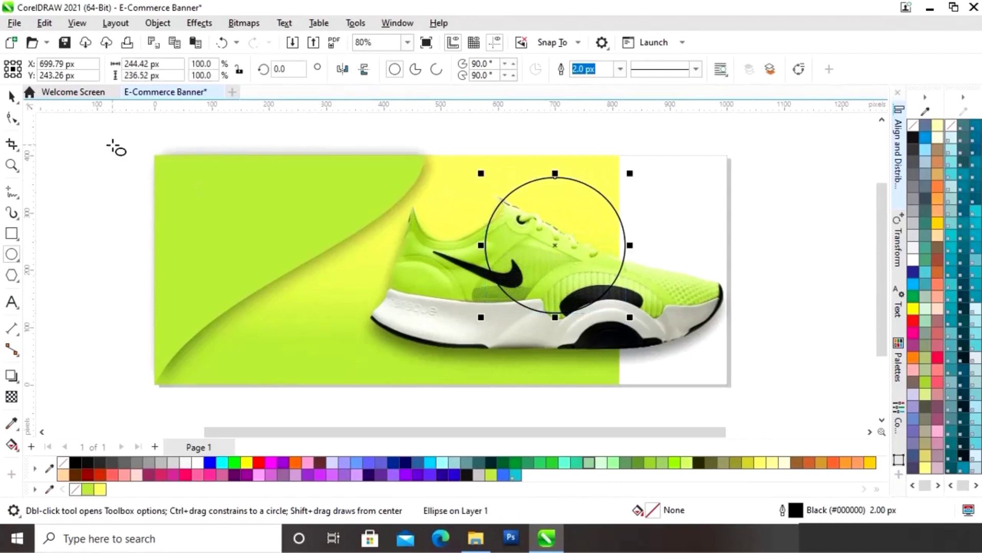
left_click(11, 96)
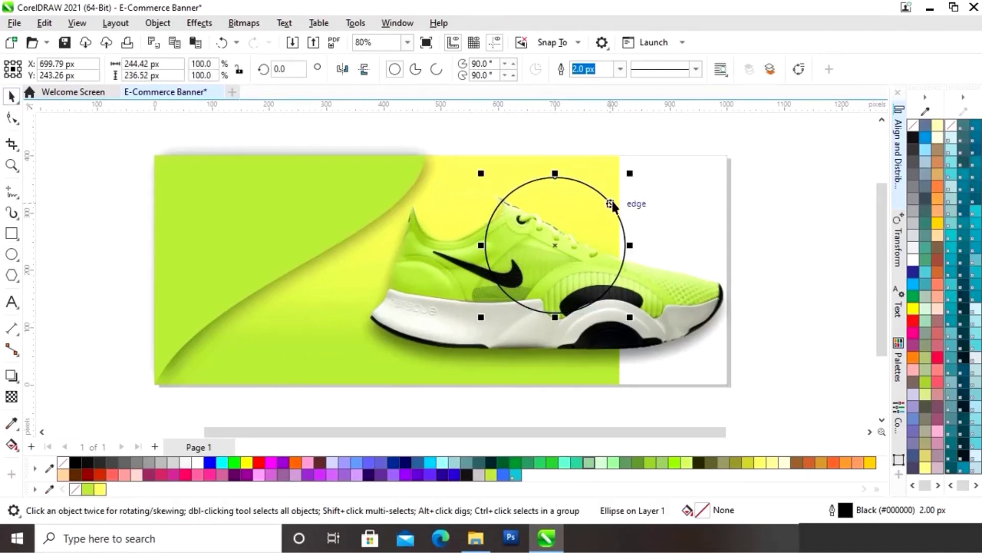
Step: Move the circle to about X 1098, Y 264 px beside the page and add a concentric copy about 210 by 203 px
left_click_drag(627, 230, 855, 222)
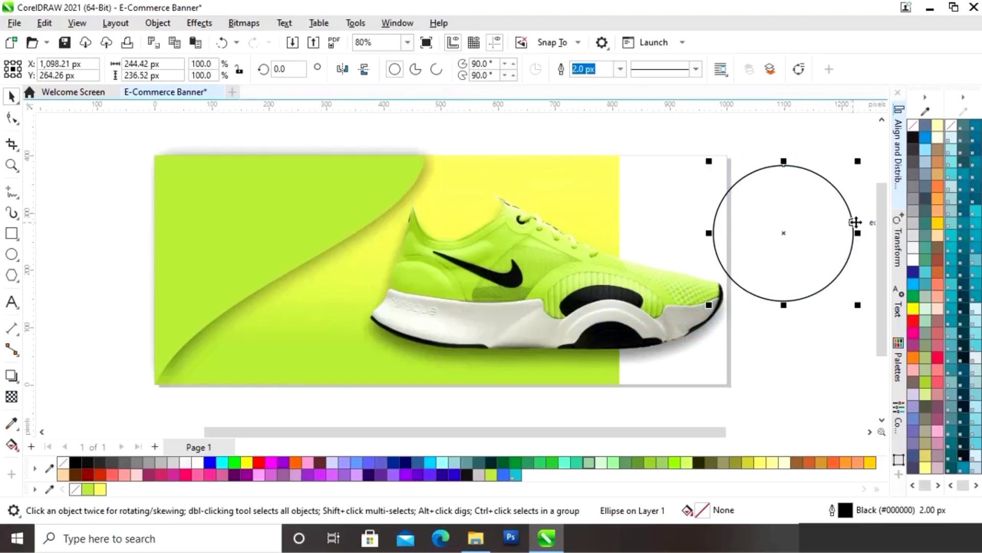
key("ctrl+z")
left_click_drag(859, 161, 848, 170)
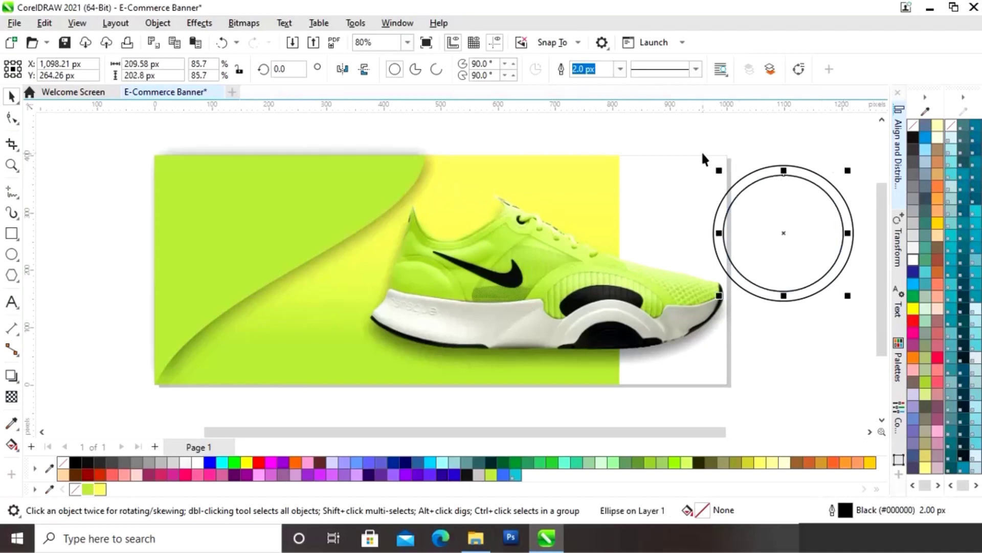
Step: Trim the outer circle with the inner one and give the resulting ring the banner's light green fill with no outline
left_click_drag(702, 145, 763, 311)
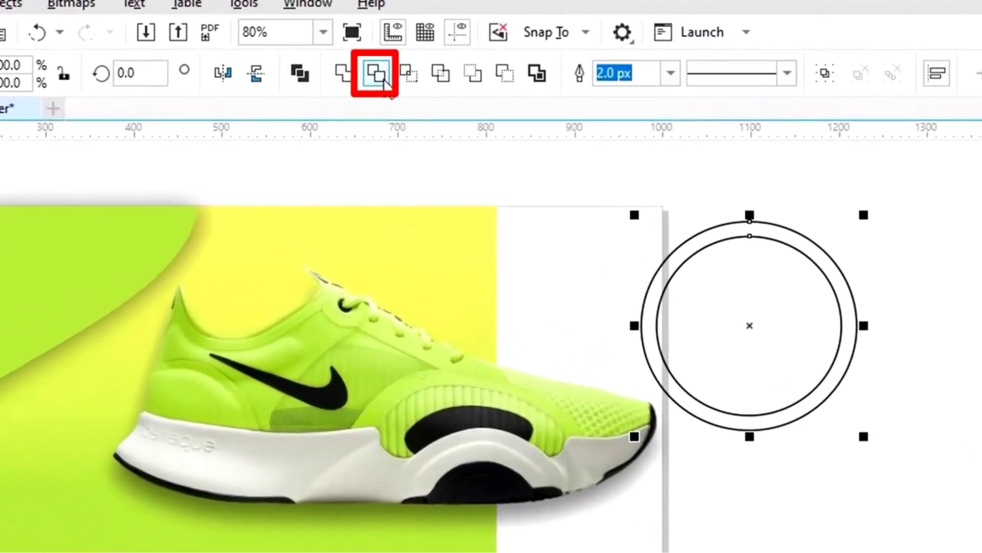
left_click(384, 77)
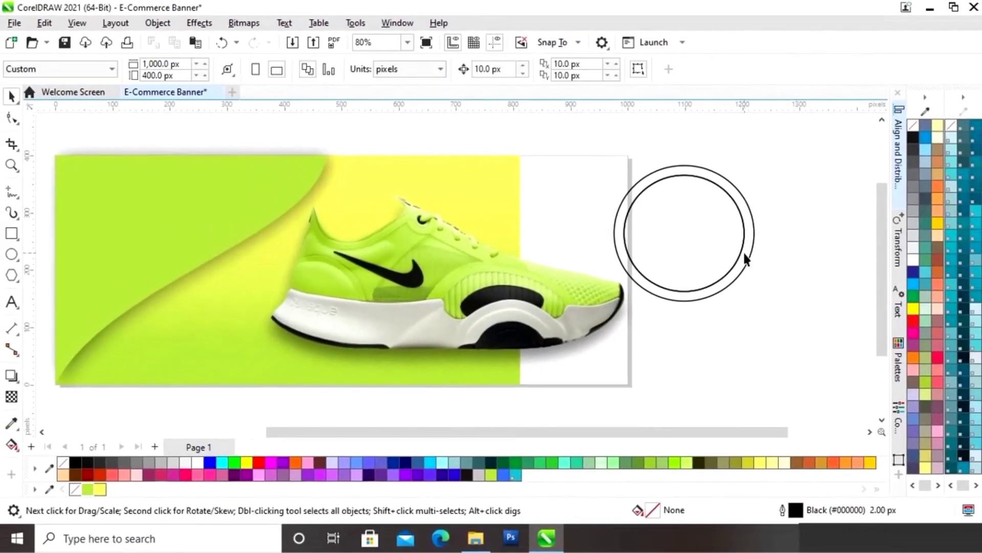
left_click(744, 250)
left_click(88, 490)
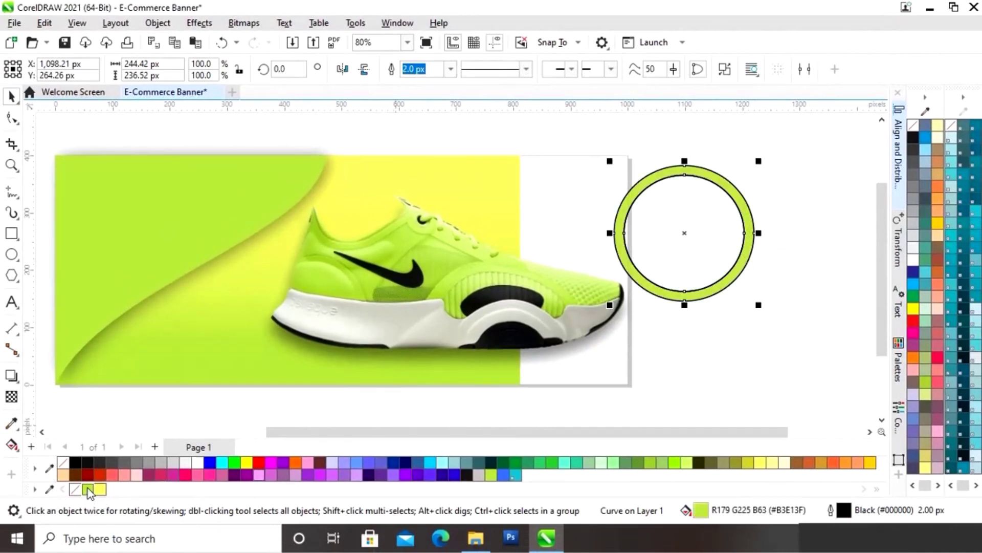
right_click(75, 490)
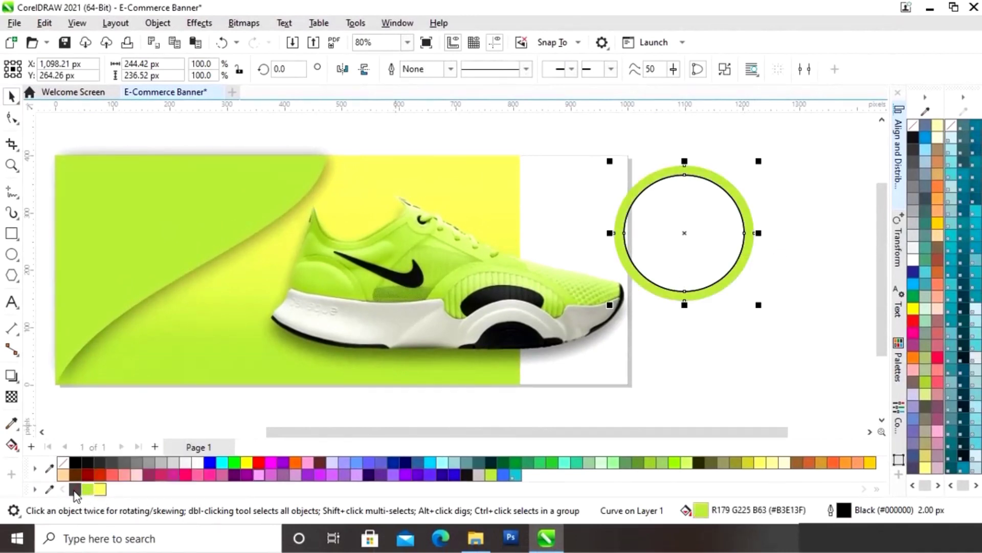
left_click(790, 347)
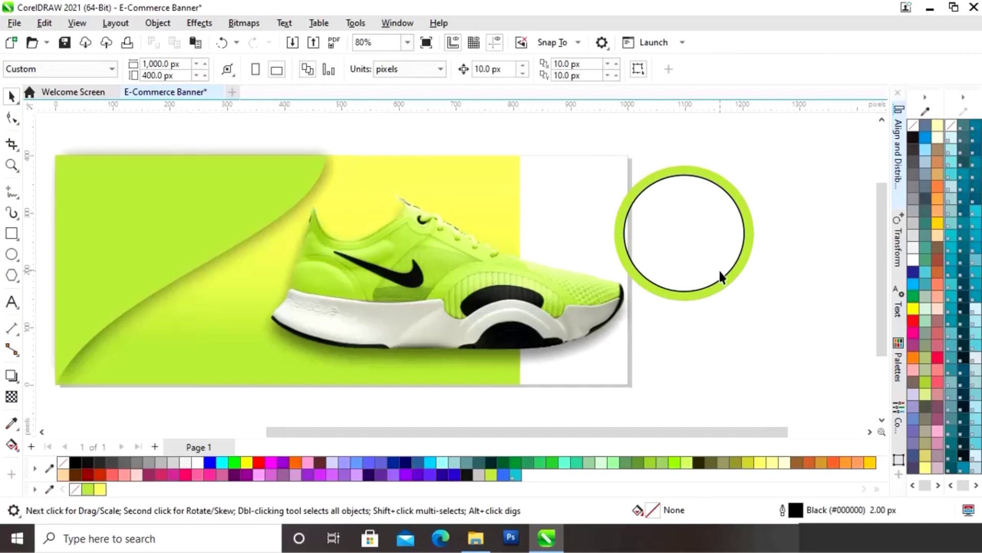
Step: Move the leftover inner circle out of the green ring and delete it
left_click(698, 243)
left_click_drag(697, 244, 783, 337)
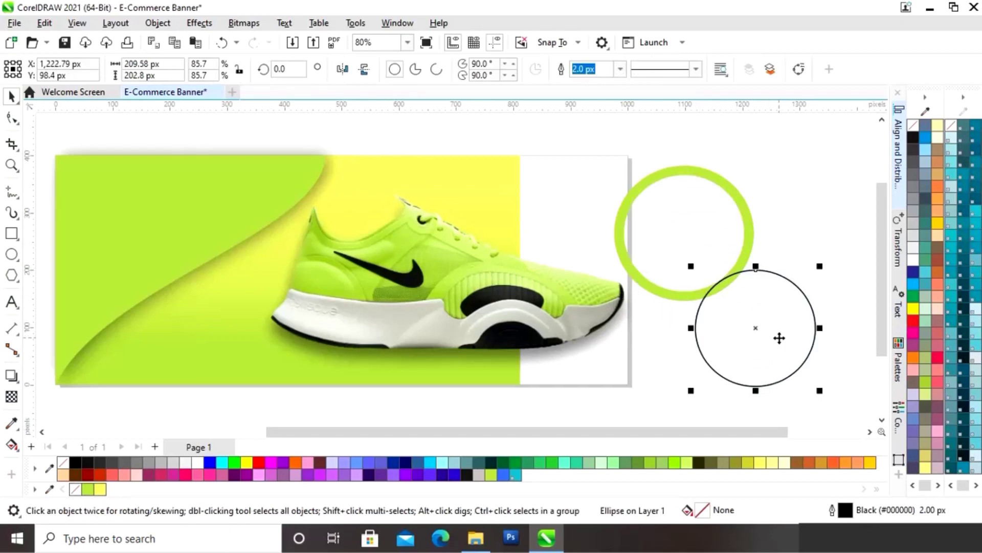
key("Delete")
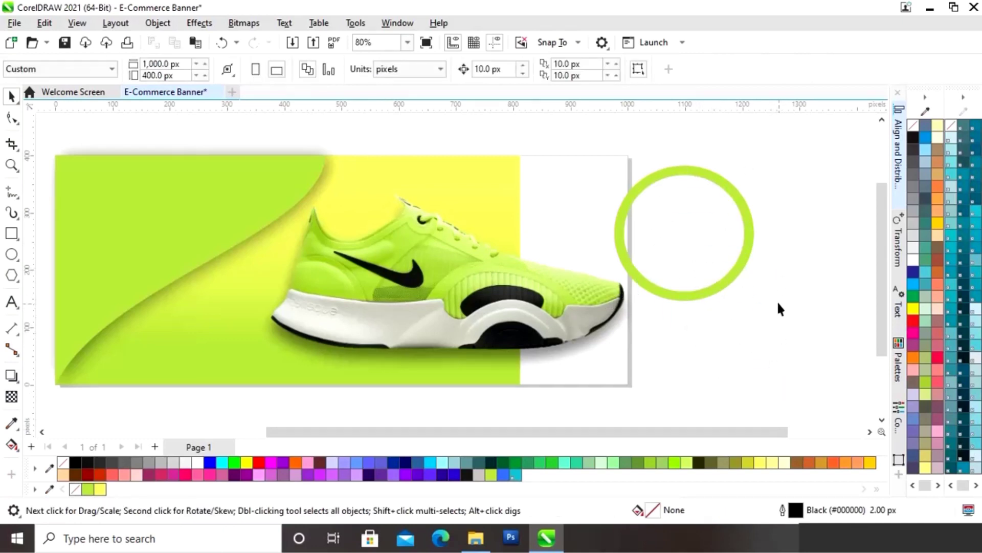
Step: Position the green ring at about X 621, Y 266 px over the shoe's upper and place it behind the shoe
left_click(741, 267)
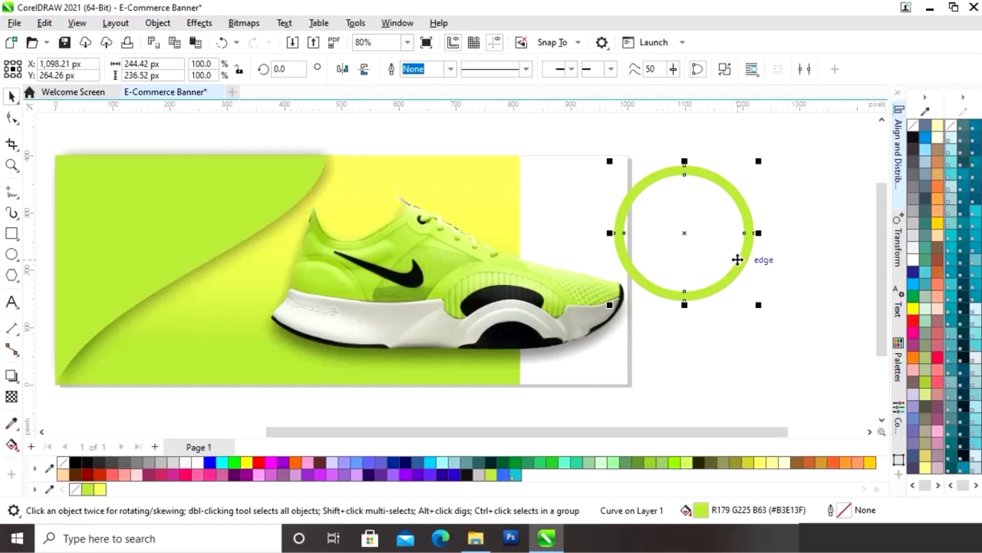
left_click_drag(741, 261, 464, 259)
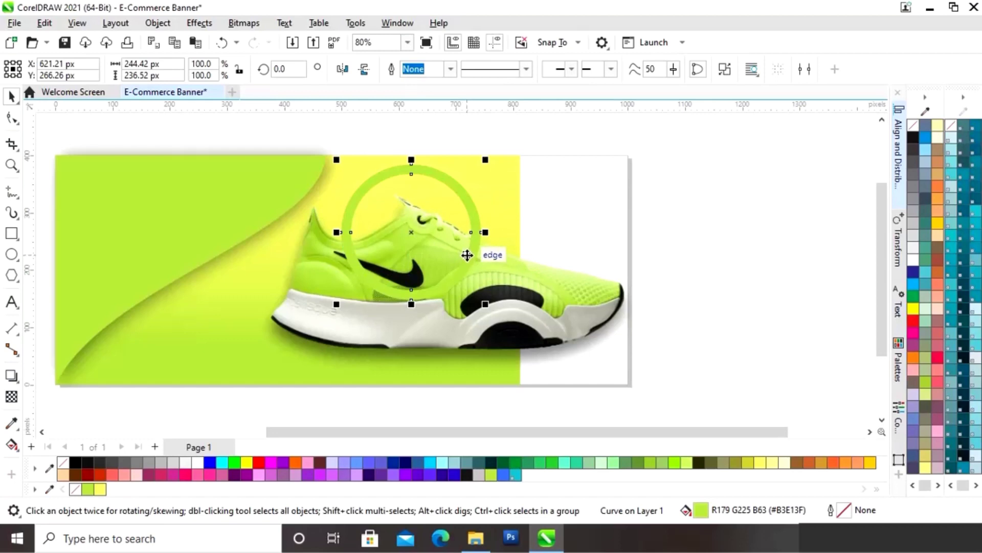
key("ctrl+Page_Down")
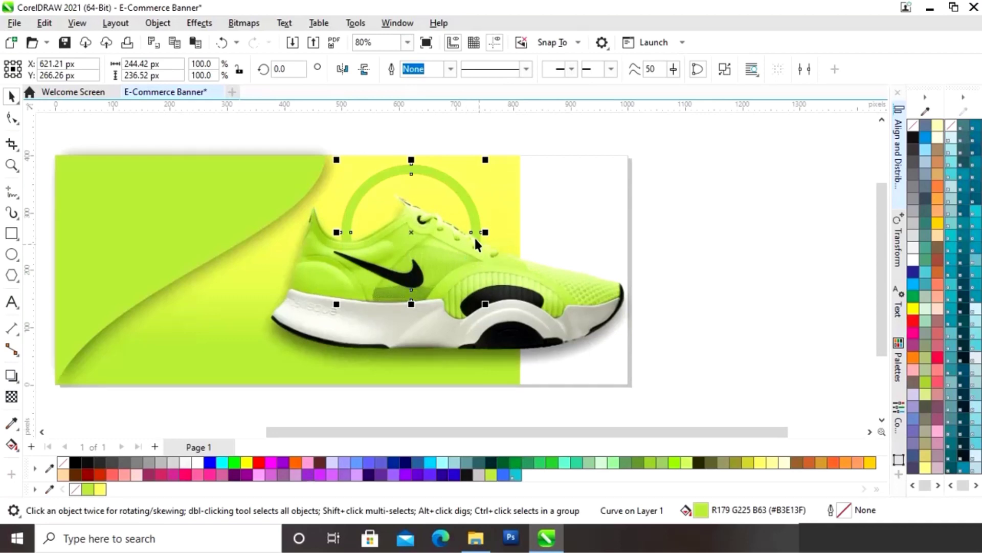
Step: Add a smaller concentric copy of the ring, about 171 by 166 px, and fade both rings downward with a fountain transparency
left_click_drag(440, 172, 469, 180)
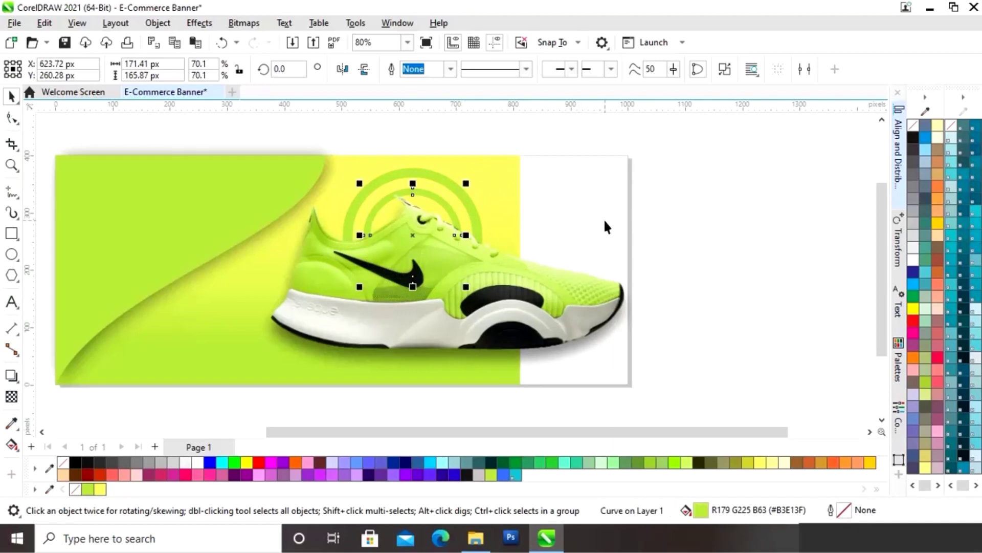
left_click(533, 212)
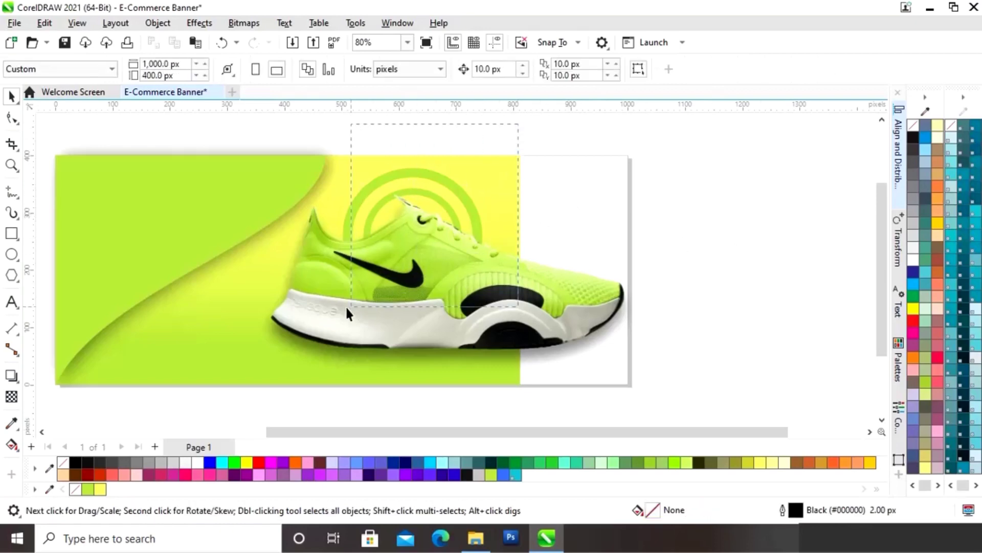
left_click_drag(322, 315, 321, 315)
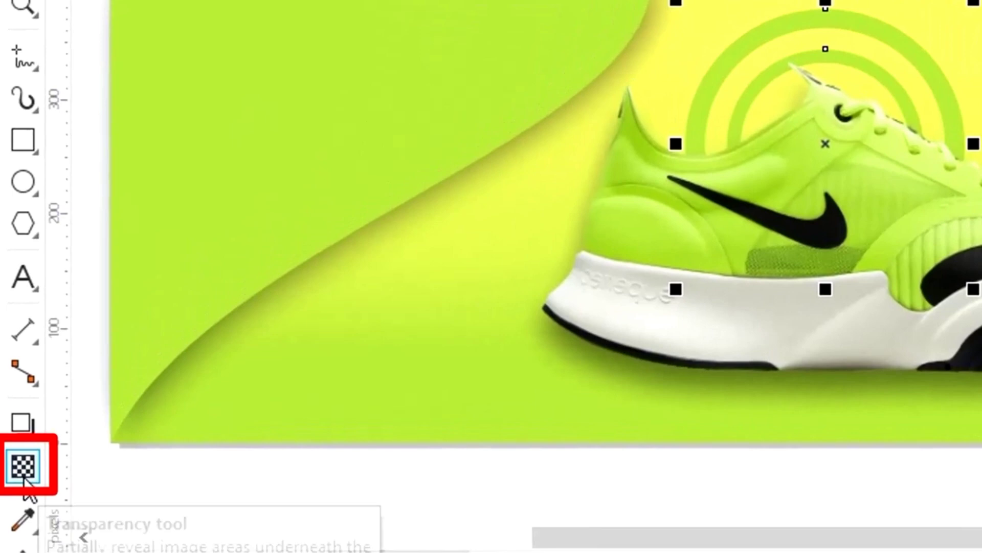
left_click(24, 476)
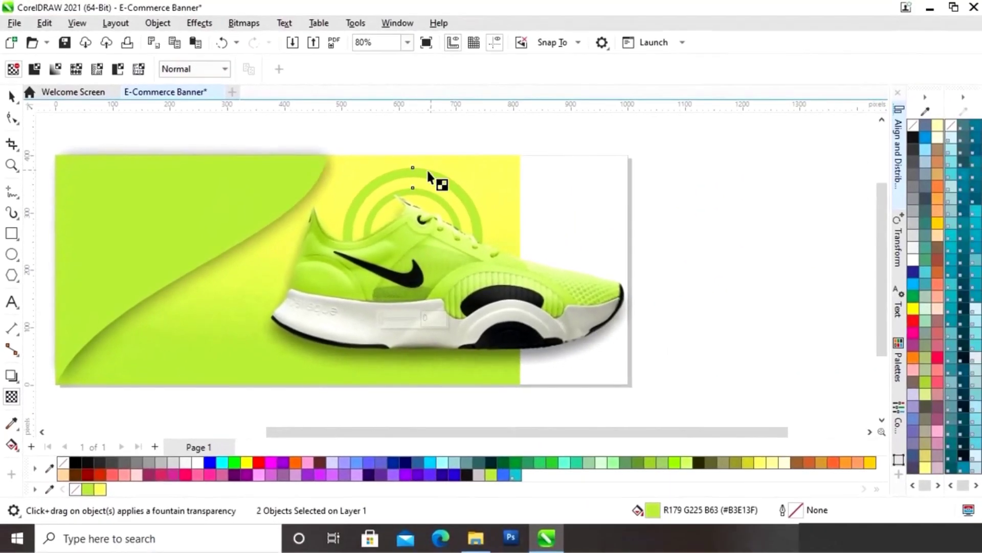
left_click_drag(423, 173, 409, 244)
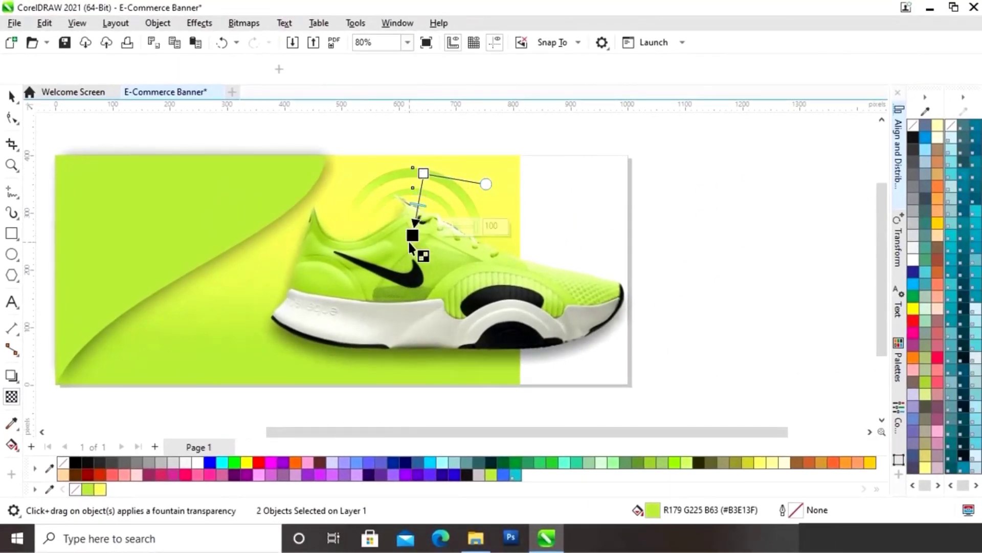
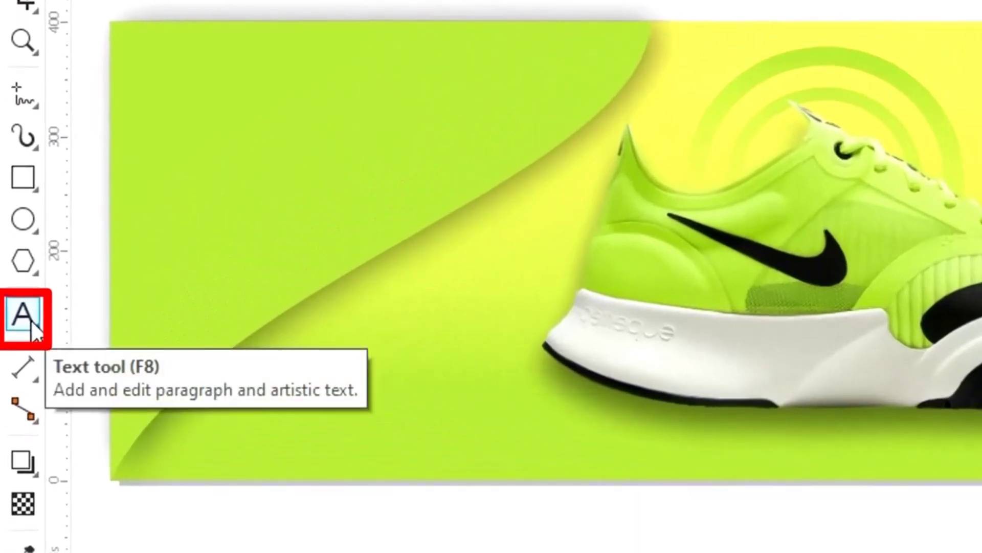
Step: Add the artistic text "Walk In Style" across the upper part of the green curved shape
left_click(31, 322)
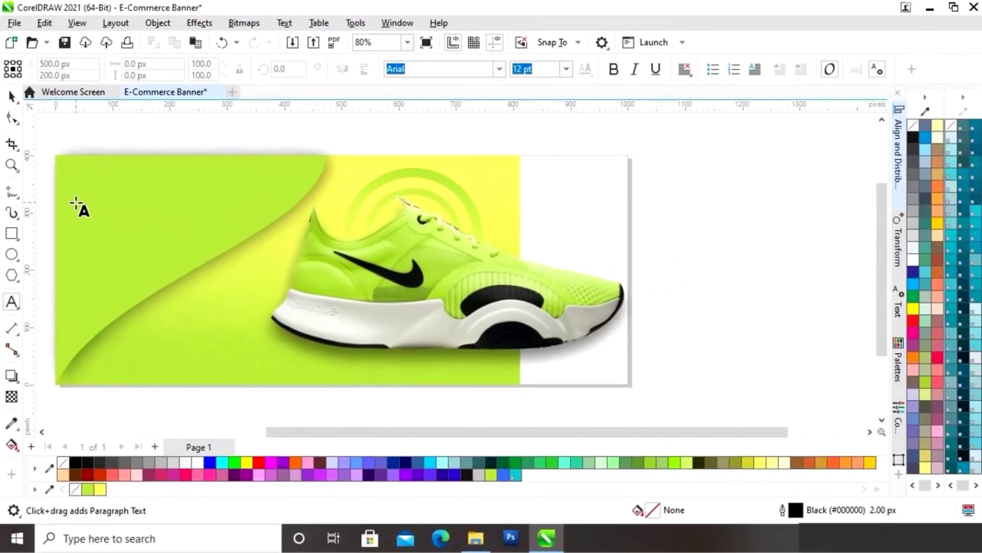
left_click(75, 204)
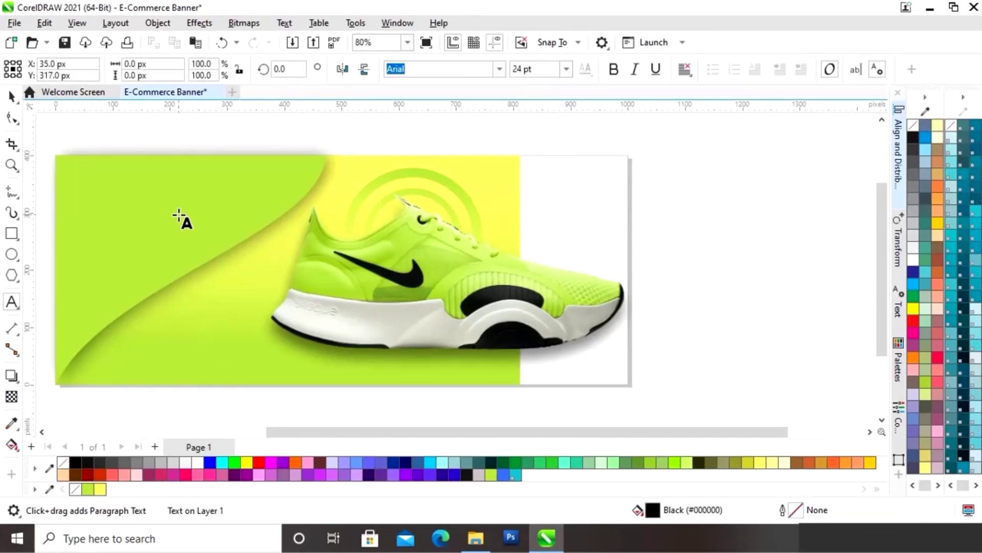
type("Wal")
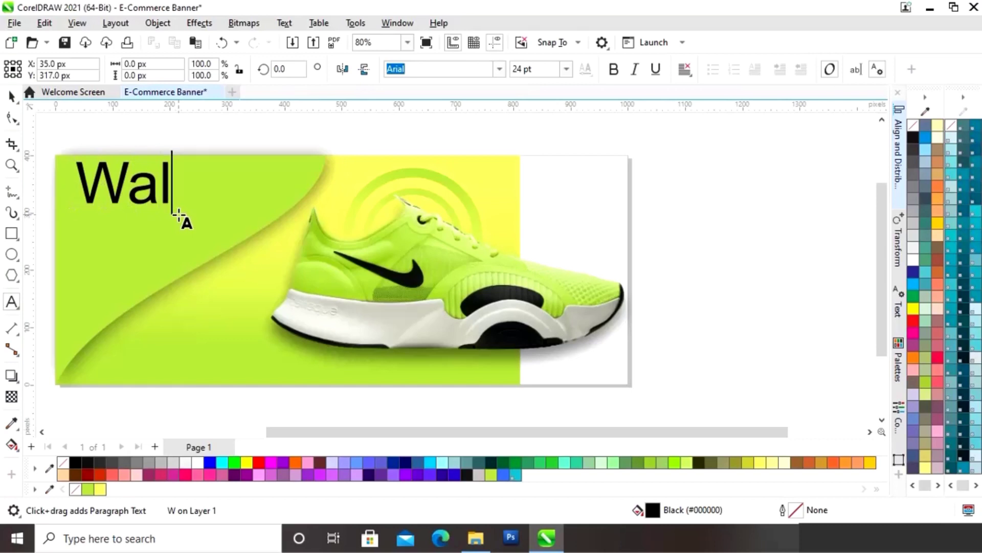
type("k In")
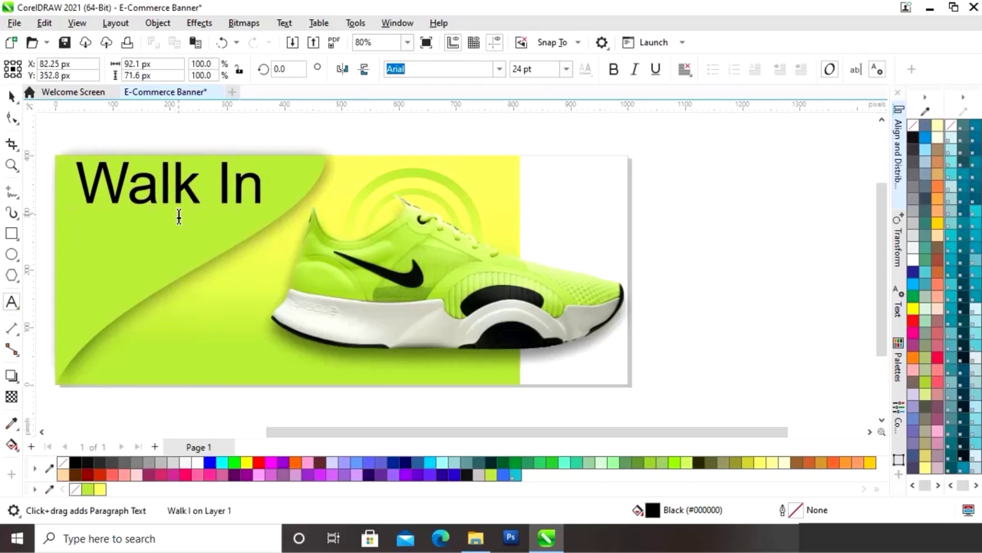
type(" Sty")
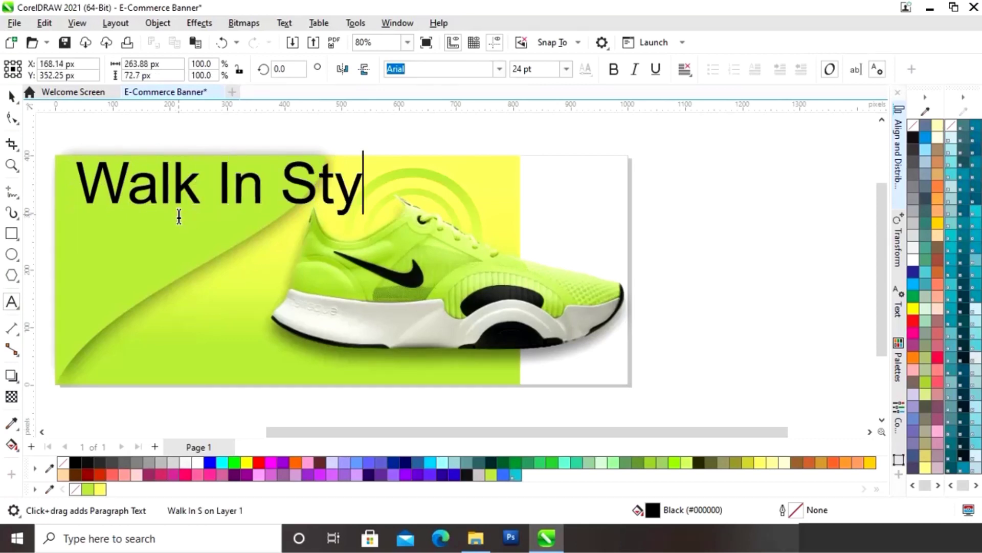
type("le")
key("ctrl+space")
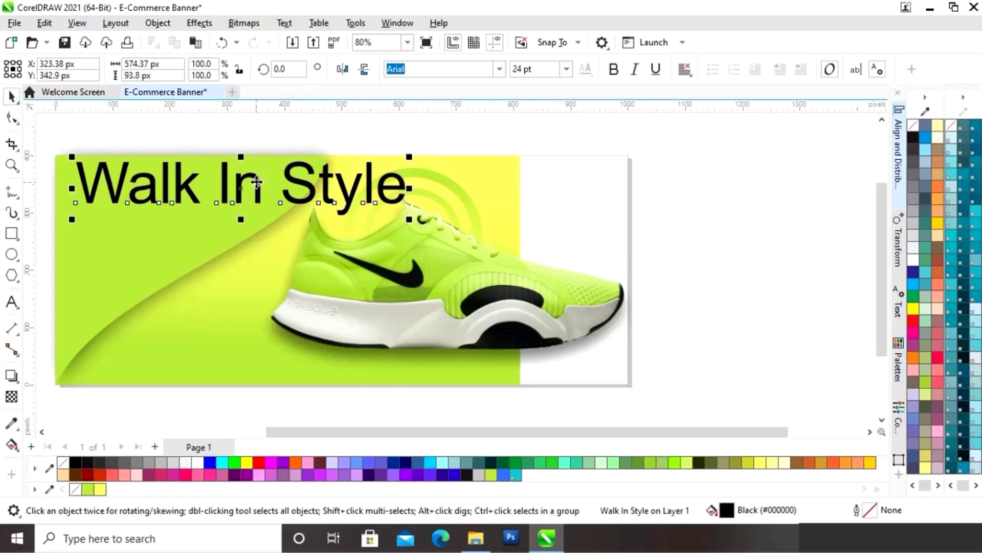
Step: Scale the heading to about 352 by 57 px and centre it at about X 207, Y 343 px on the green shape
left_click_drag(409, 158, 328, 168)
left_click_drag(241, 187, 164, 186)
left_click_drag(253, 169, 271, 167)
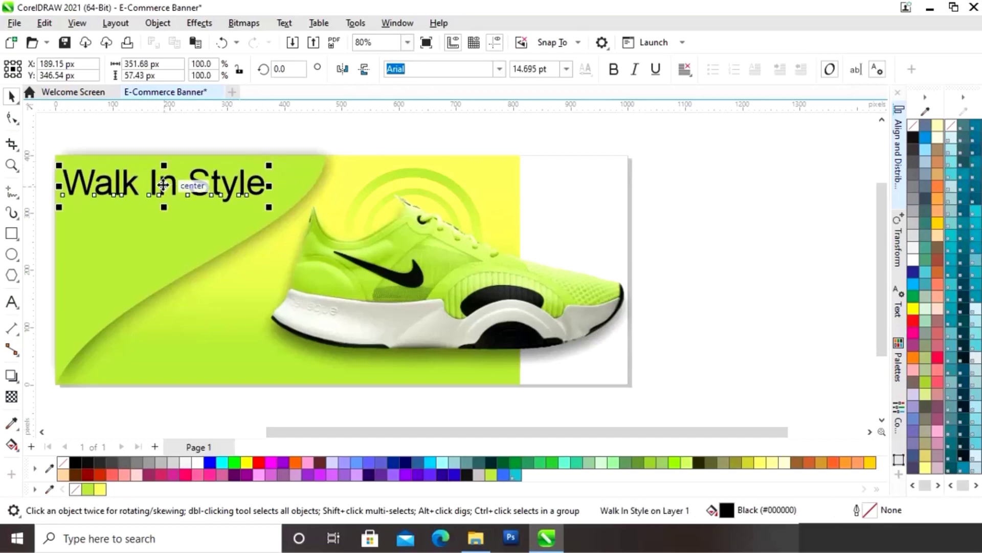
left_click_drag(162, 187, 171, 185)
Step: Set the heading in American Captain Eternal with a white fill, centred at about X 225, Y 354 px
left_click(499, 68)
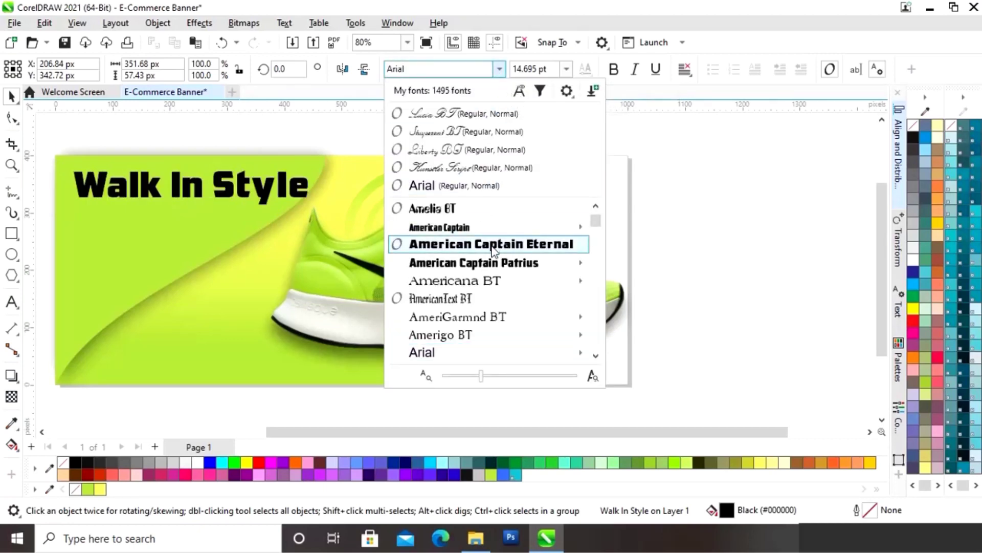
left_click(492, 246)
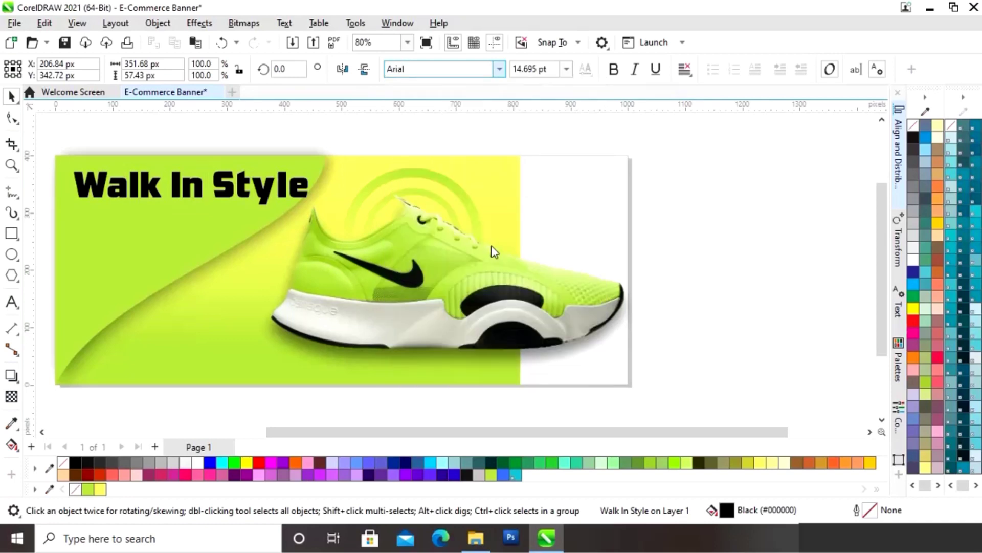
left_click_drag(192, 188, 184, 182)
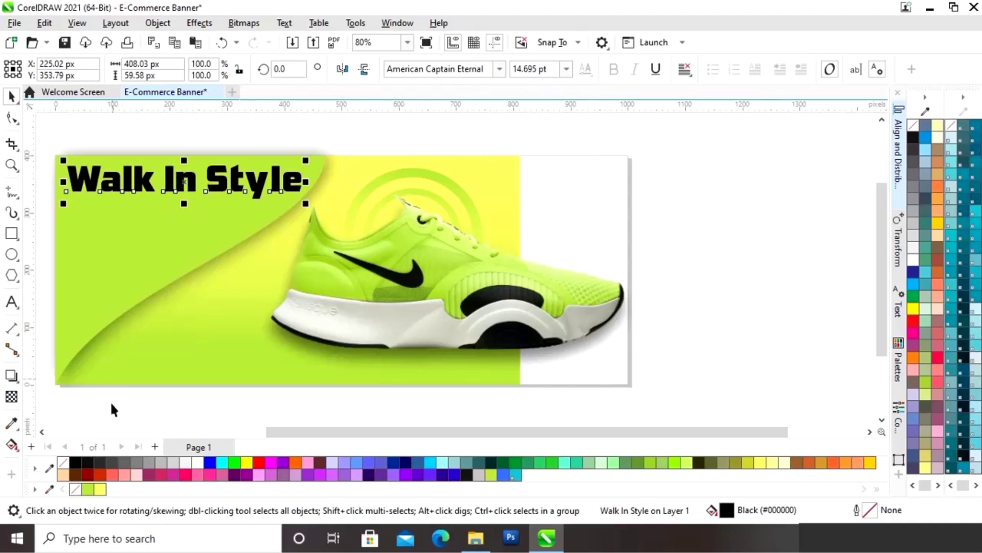
left_click(198, 463)
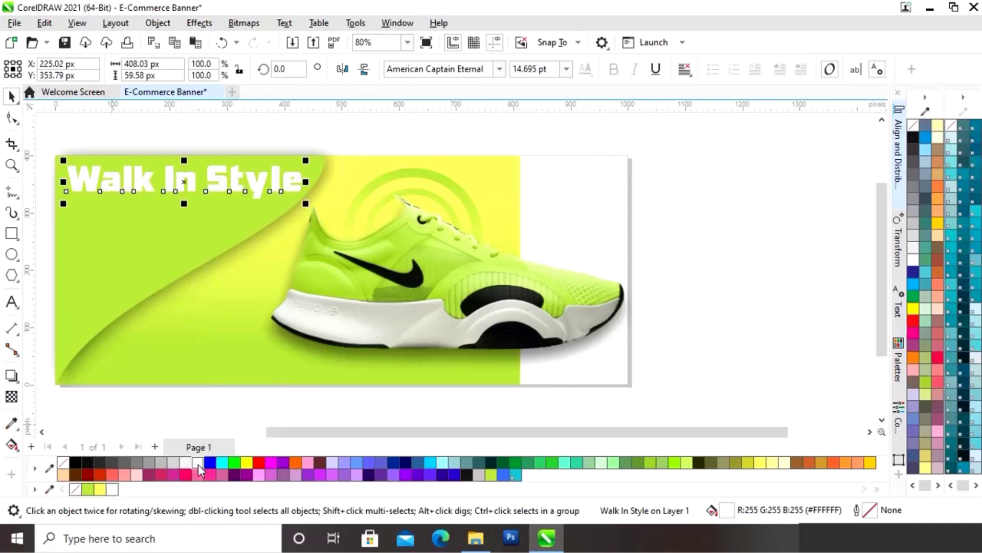
left_click(679, 226)
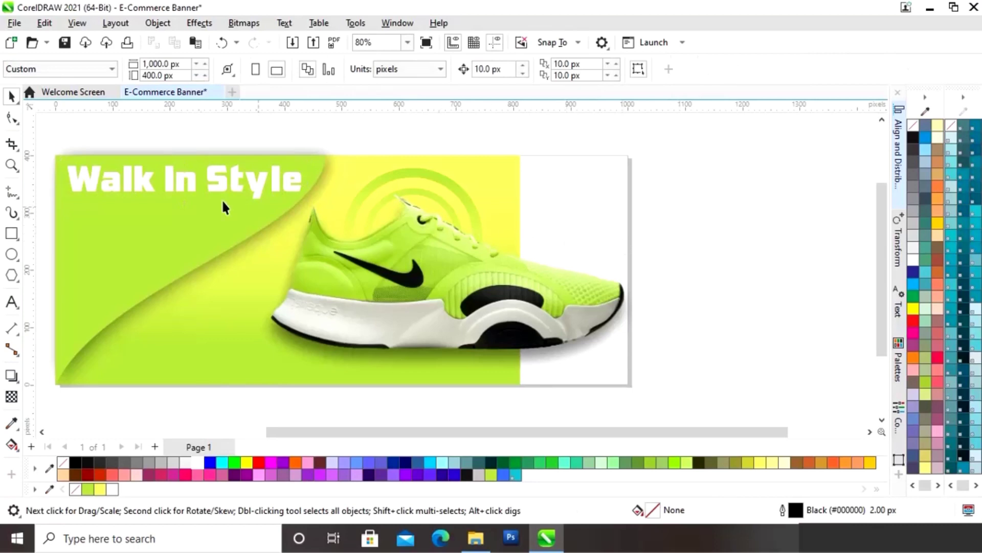
Step: Add the artistic text "BIG SALE" below the "Walk In Style" heading and give it a bold rounded sans-serif font
left_click(14, 302)
left_click(93, 264)
type("BI")
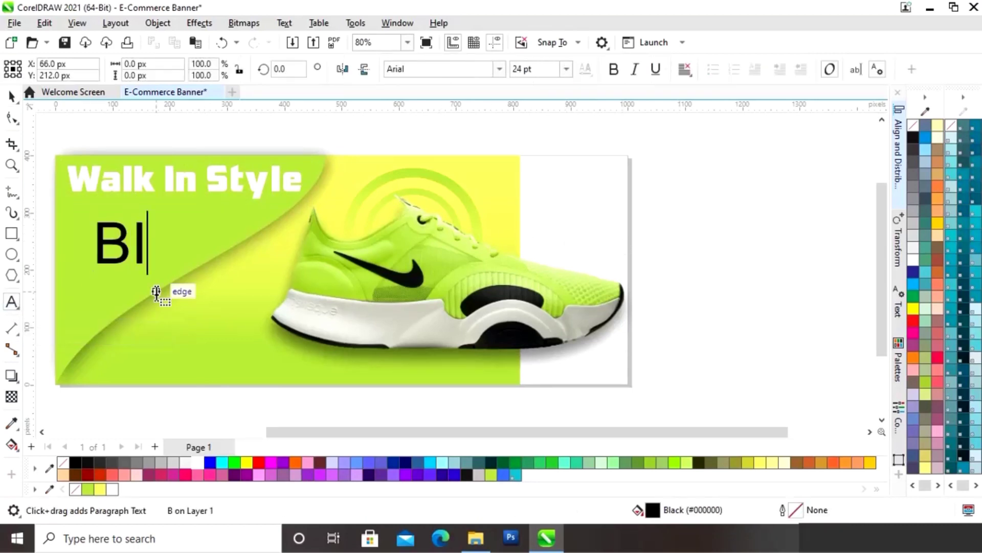
type("G SAL")
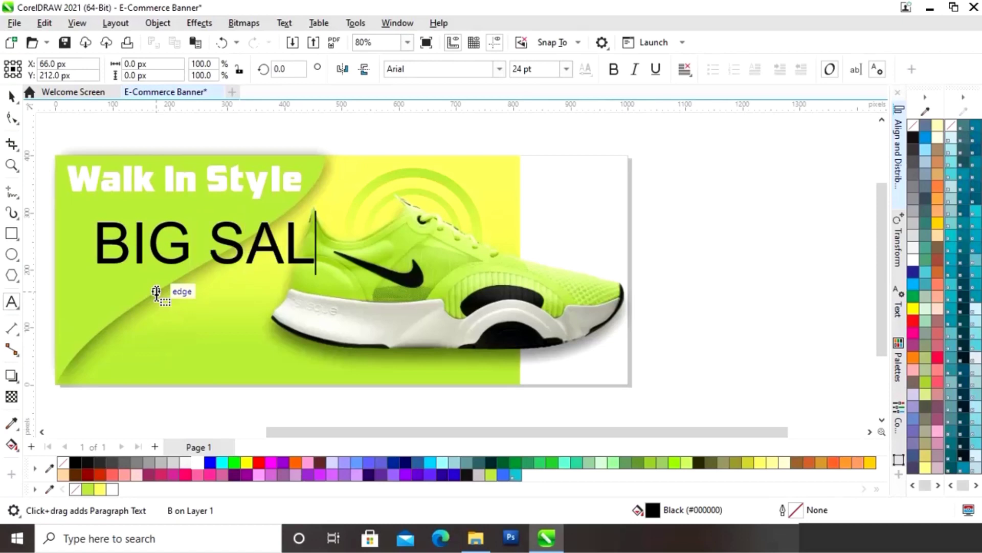
type("E")
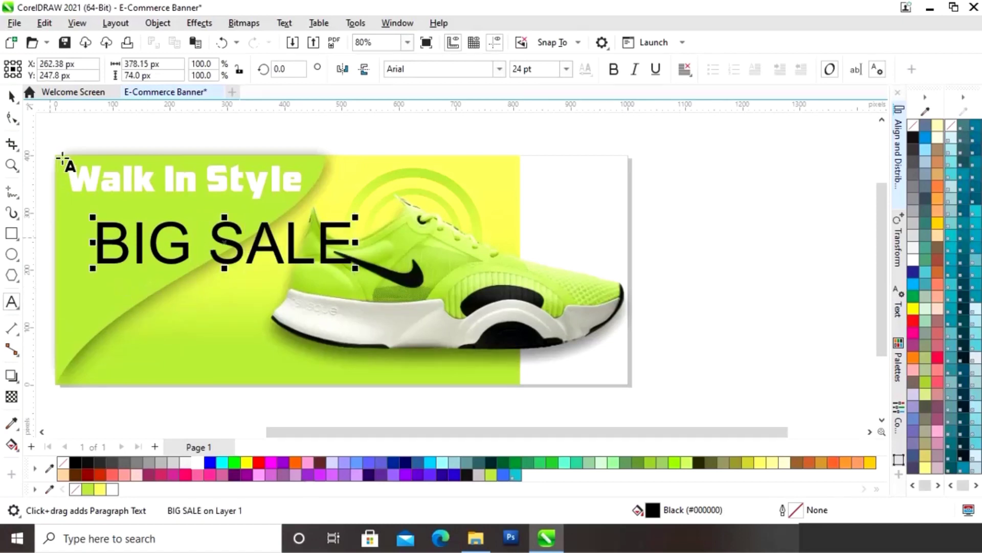
left_click(499, 68)
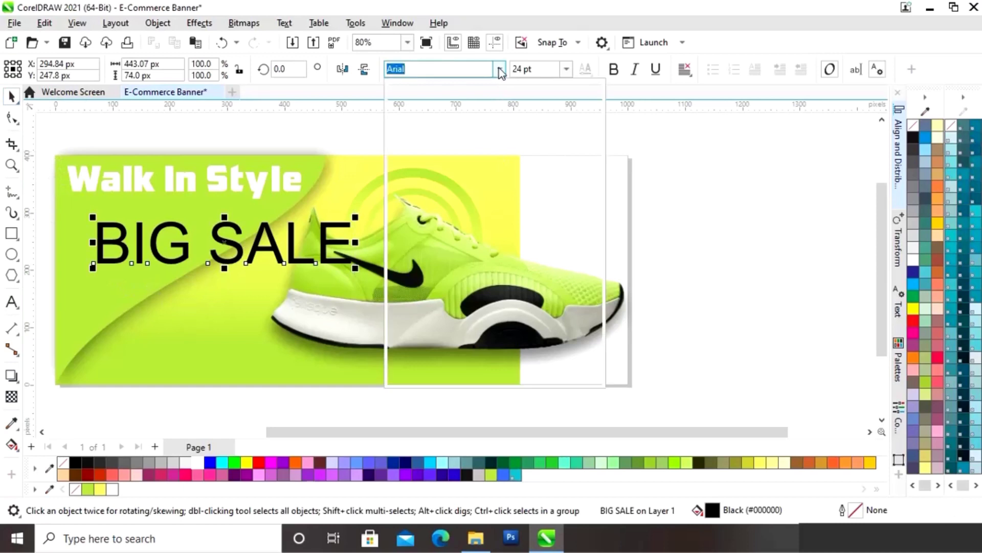
left_click(494, 112)
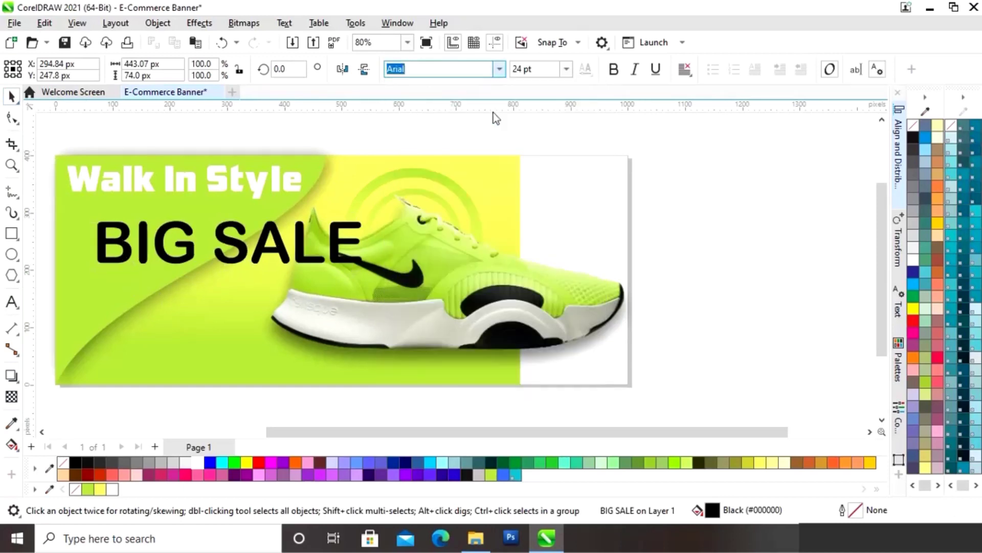
Step: Set "BIG SALE" in American Captain Eternal, scaled to about 232 by 40 px and centred at about X 154, Y 260 px
left_click_drag(360, 220, 231, 232)
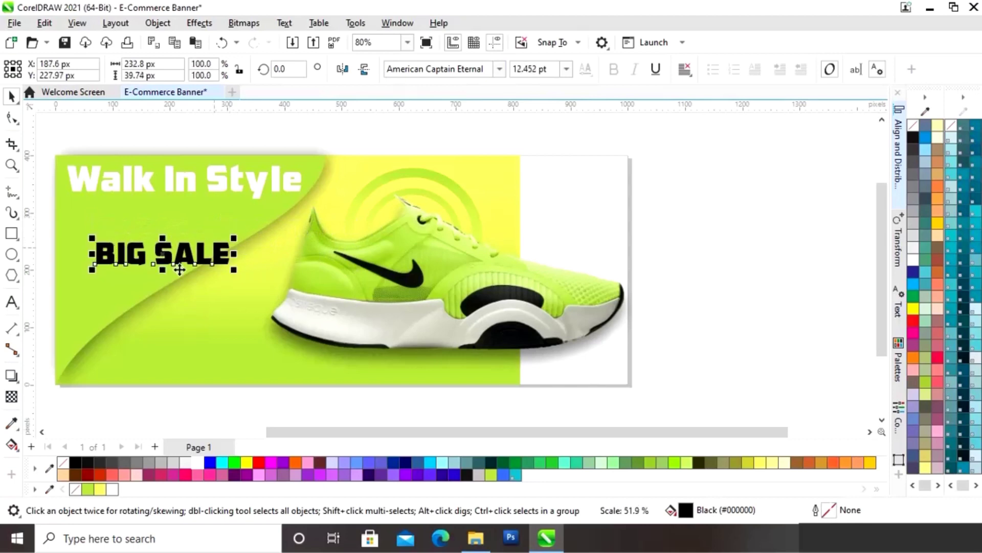
left_click_drag(165, 258, 145, 238)
left_click_drag(209, 225, 159, 238)
left_click_drag(214, 219, 221, 217)
left_click_drag(171, 240, 169, 238)
Step: Add the artistic text "New Arrivals" in Arial 24 pt, starting over the blank area beside the shoe
left_click(12, 302)
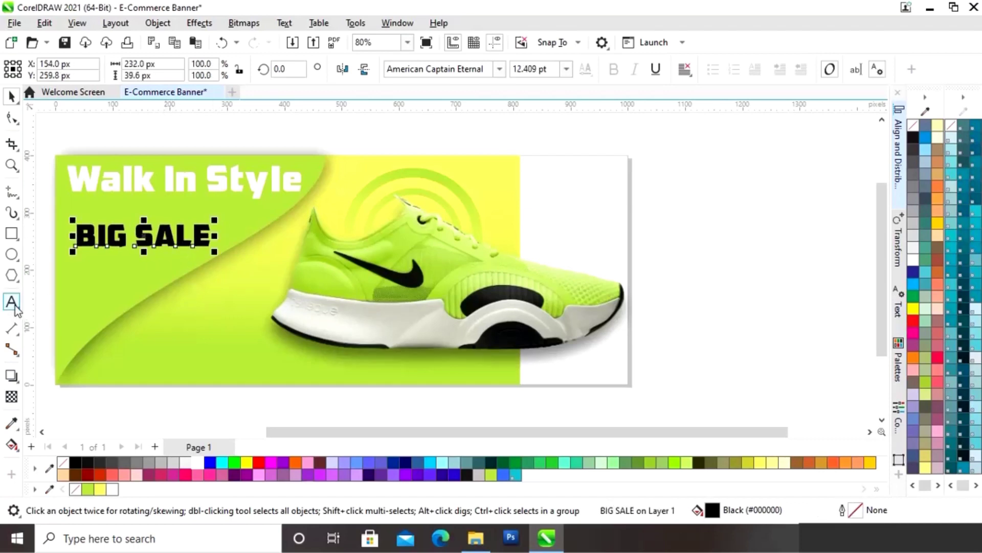
left_click(555, 249)
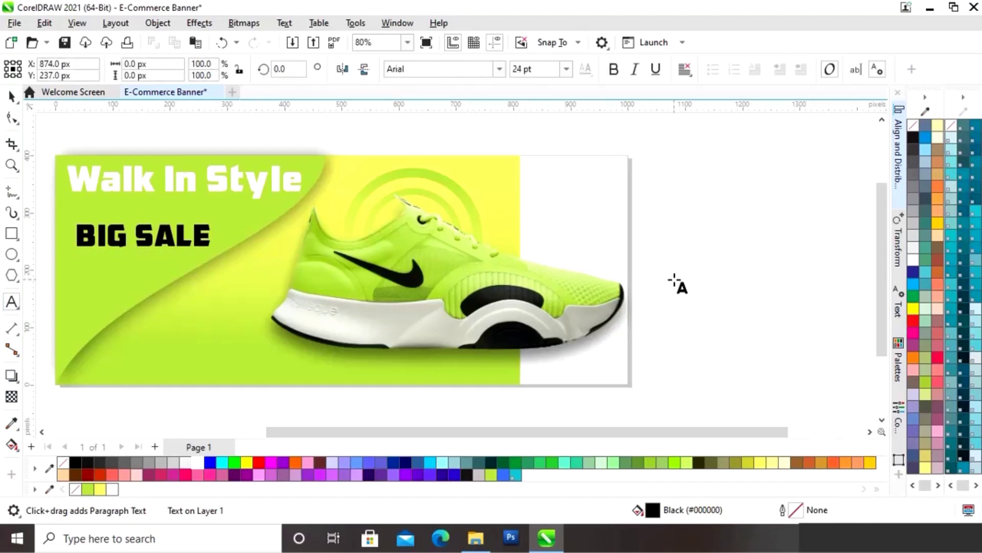
type("New")
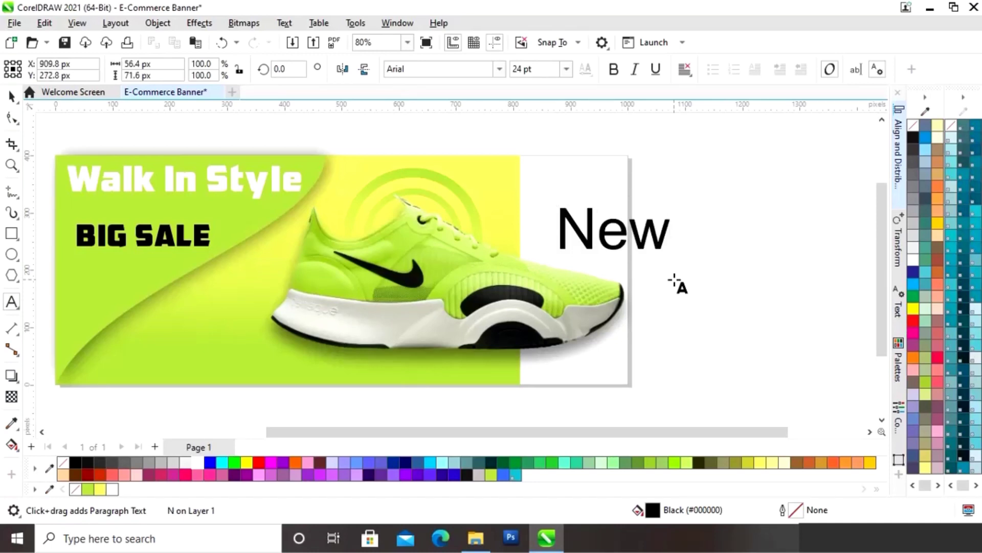
type(" Arrivals")
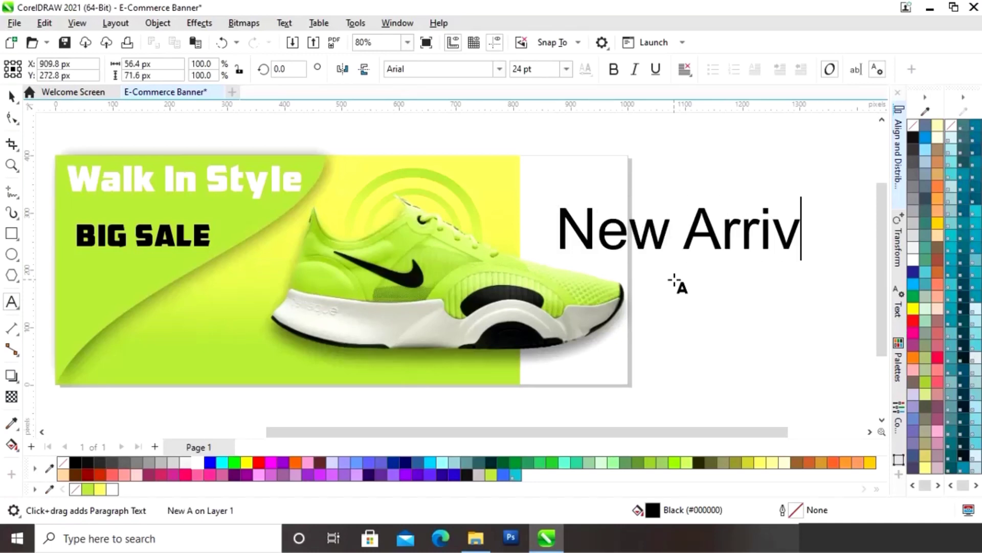
left_click(11, 96)
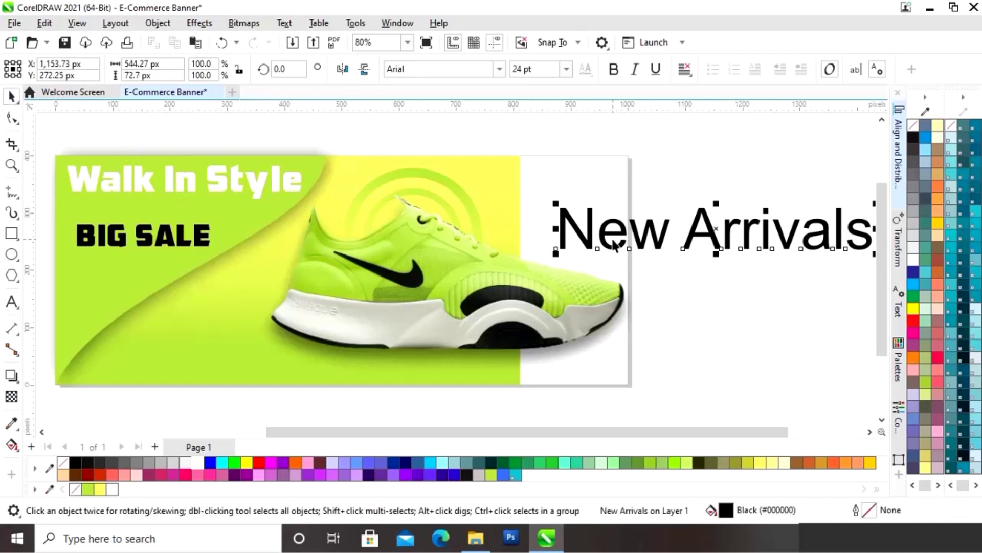
Step: Scale "New Arrivals" to about 195 by 26 px and place it between the heading and "BIG SALE", at about X 155, Y 301 px
left_click_drag(737, 237, 340, 281)
left_click_drag(481, 250, 294, 268)
left_click_drag(233, 286, 144, 210)
left_click_drag(210, 197, 202, 195)
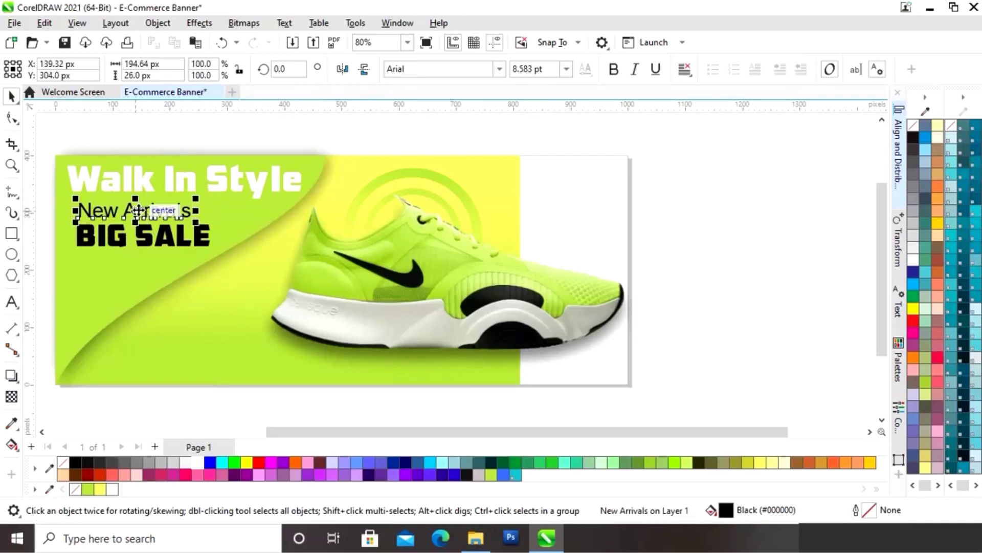
left_click_drag(134, 211, 146, 213)
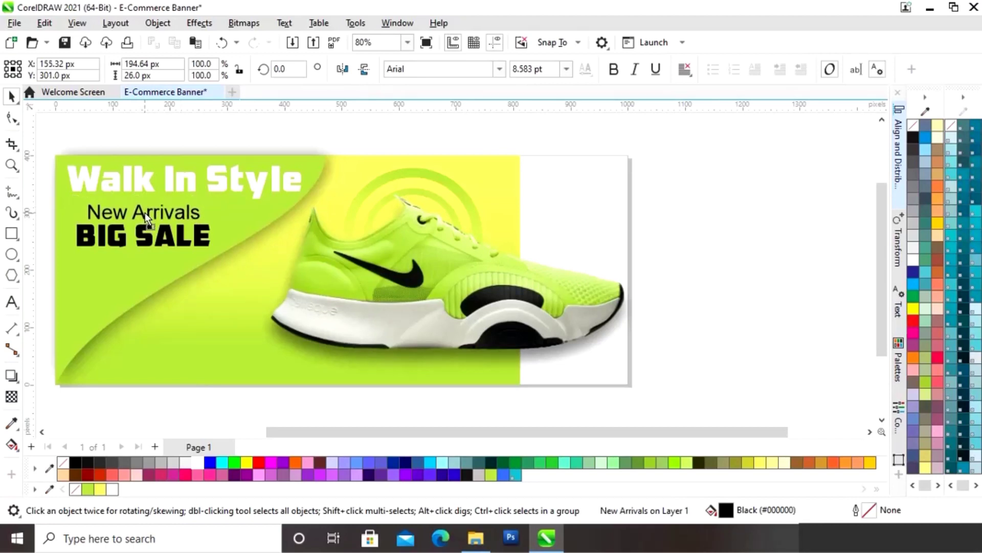
Step: Make "New Arrivals" bold with a white fill and reduce it to about 173 by 21 px
left_click(612, 71)
left_click_drag(214, 201, 145, 213)
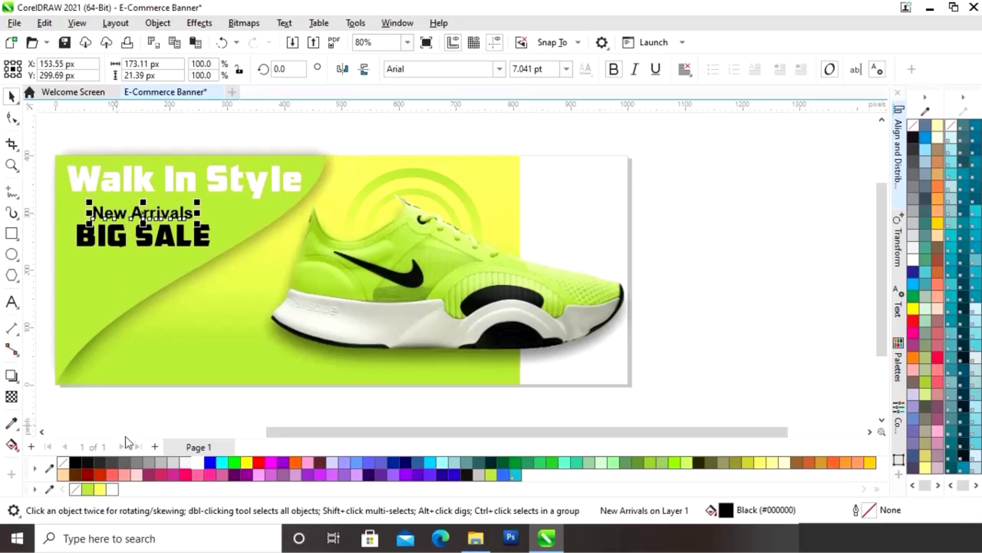
left_click(198, 462)
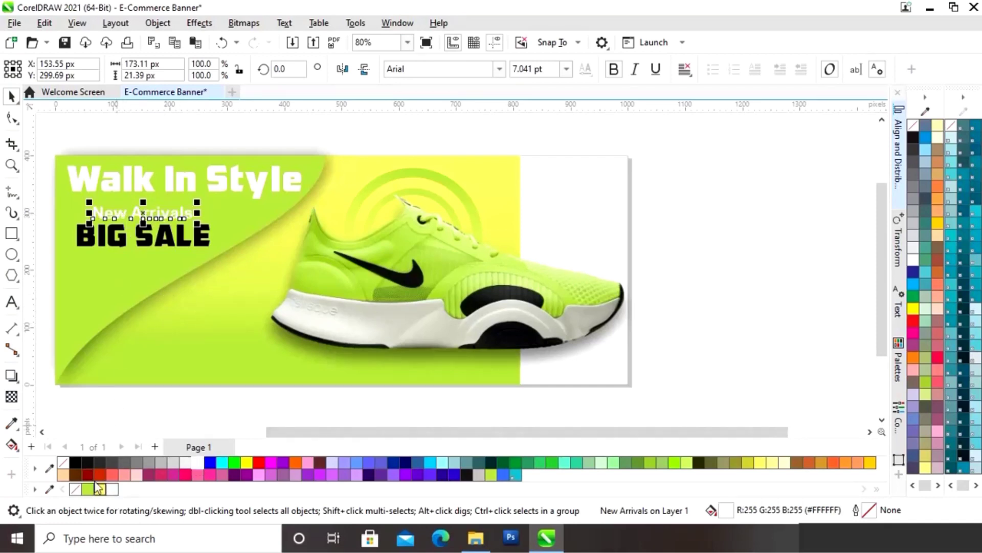
left_click(167, 398)
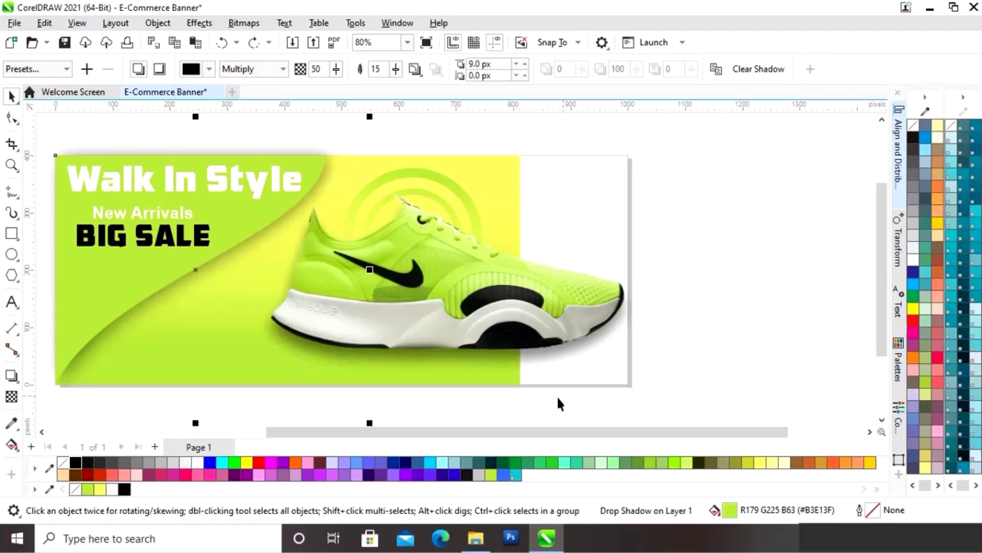
left_click(368, 392)
left_click(738, 360)
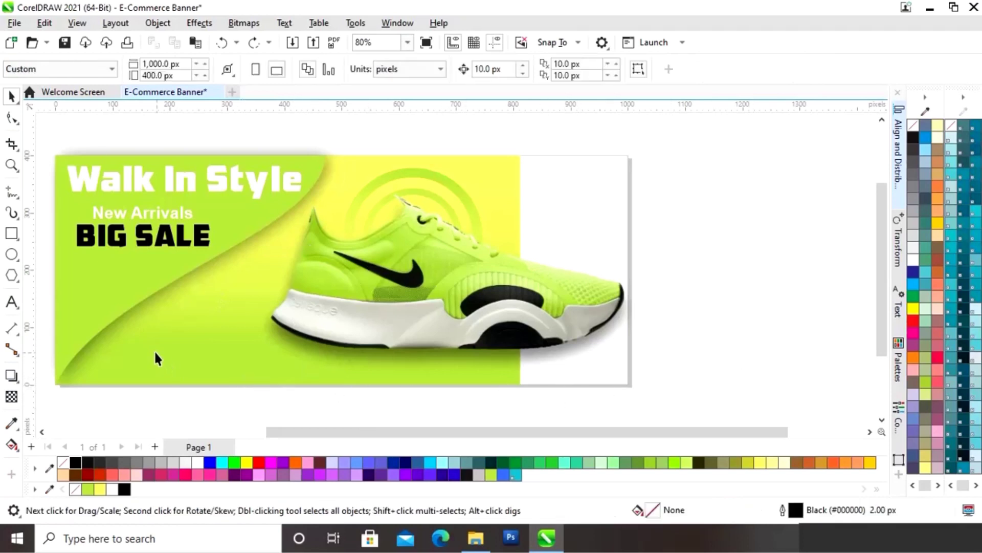
Step: Add the artistic text "70% OFF" below "BIG SALE", scaled to about 275 by 50 px and centred at about X 173, Y 132 px
scroll(152, 330, "left", 3)
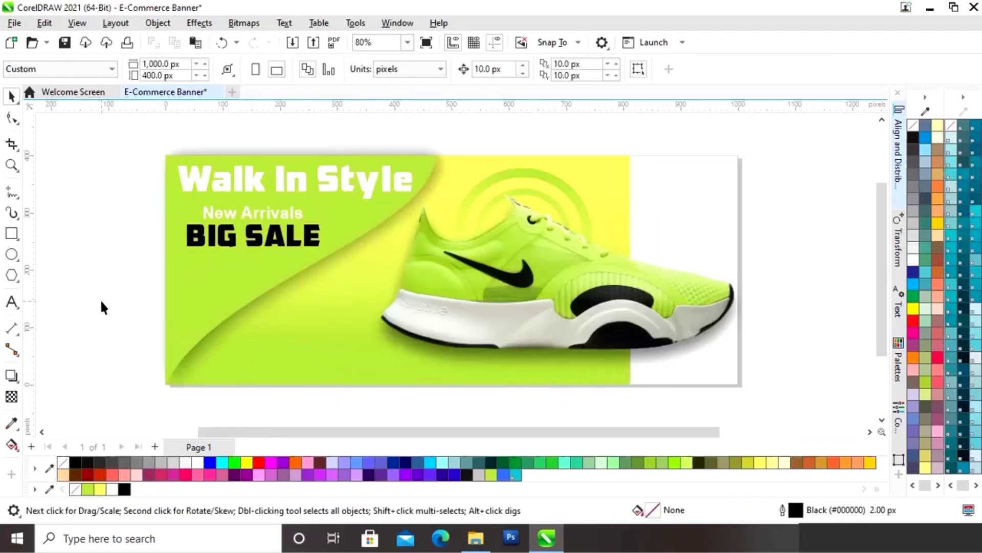
left_click(13, 302)
left_click(242, 371)
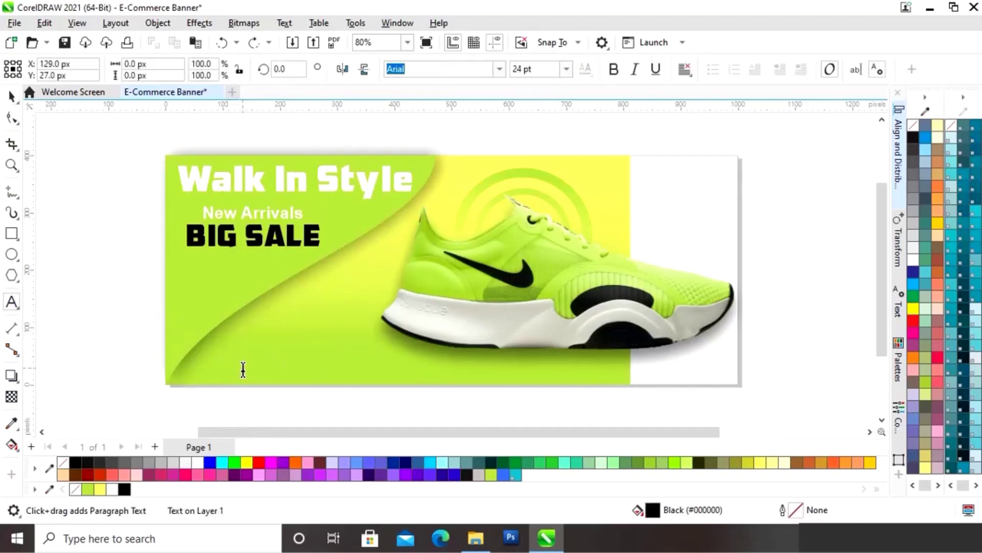
type("70% ")
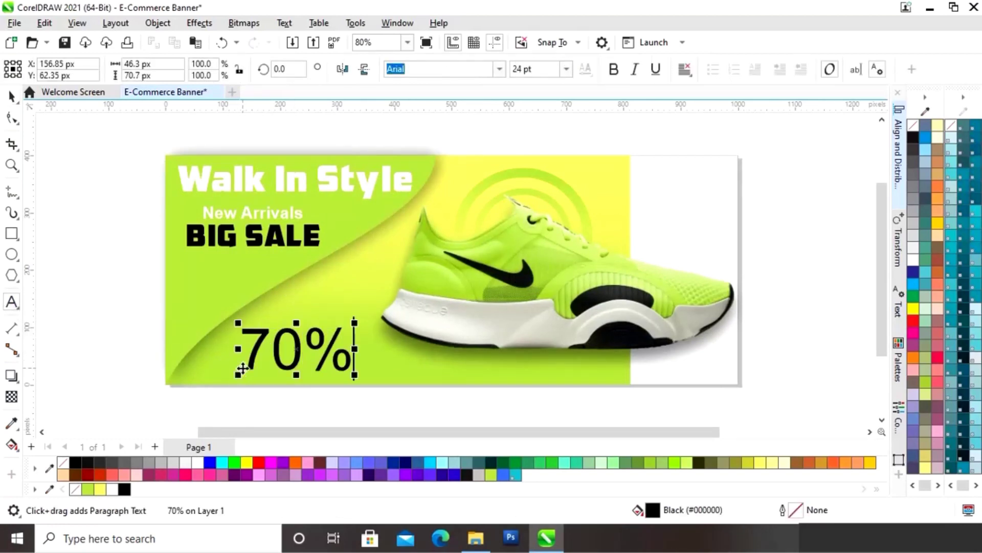
type("O")
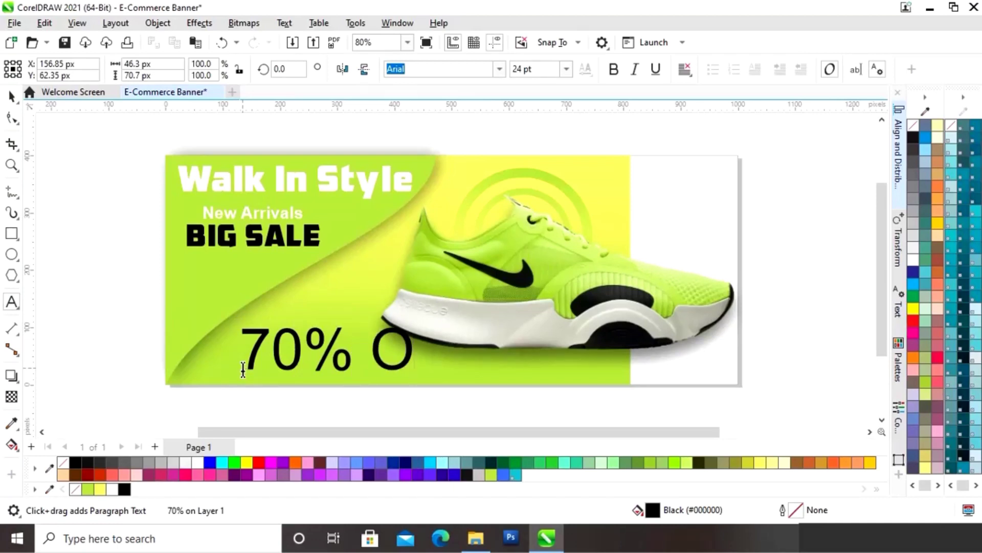
type("FF")
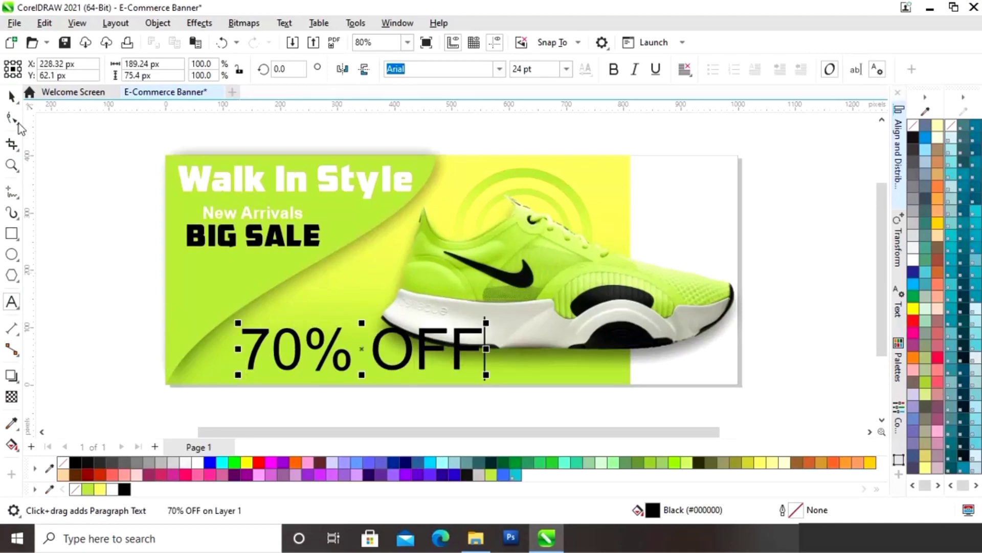
left_click(11, 96)
left_click_drag(486, 324, 450, 345)
left_click_drag(321, 358, 265, 309)
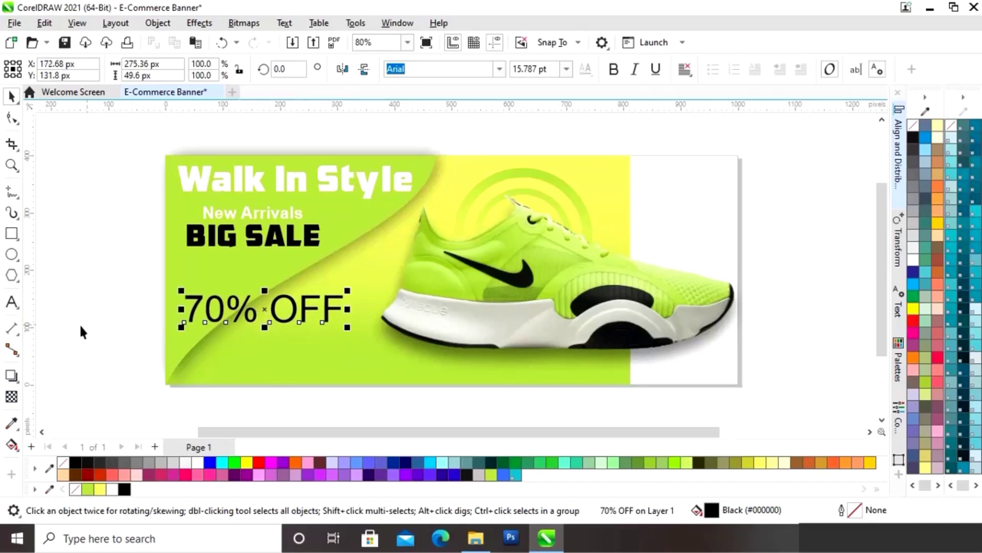
Step: Add the artistic text "UPTO" directly above "70% OFF", scaled to about 90 by 25 px at about X 82, Y 177 px
left_click(11, 302)
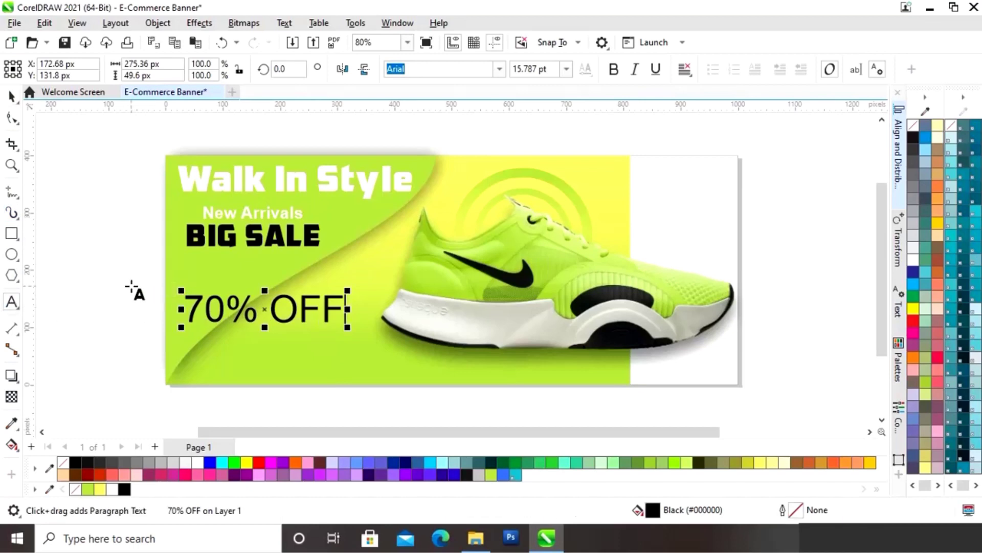
left_click(59, 290)
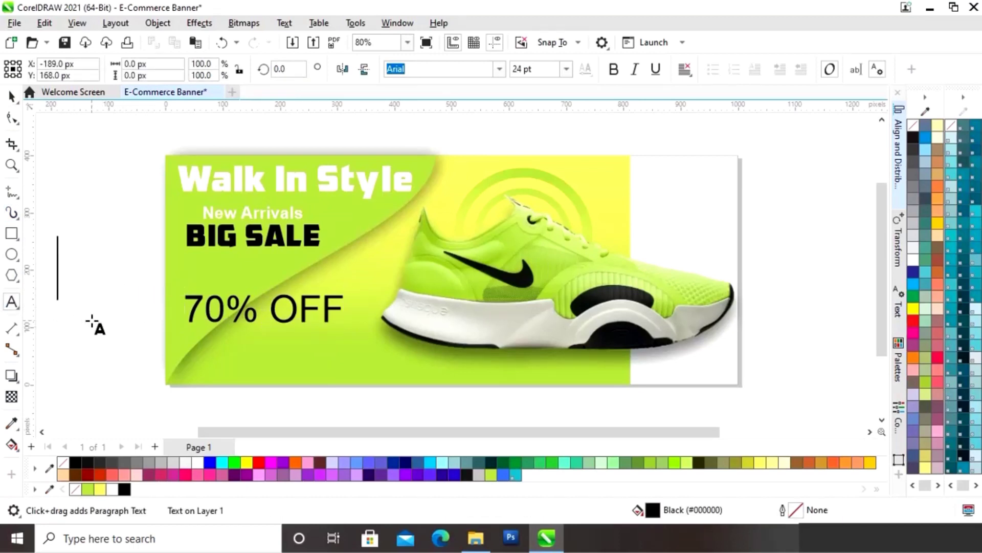
type("UPTO")
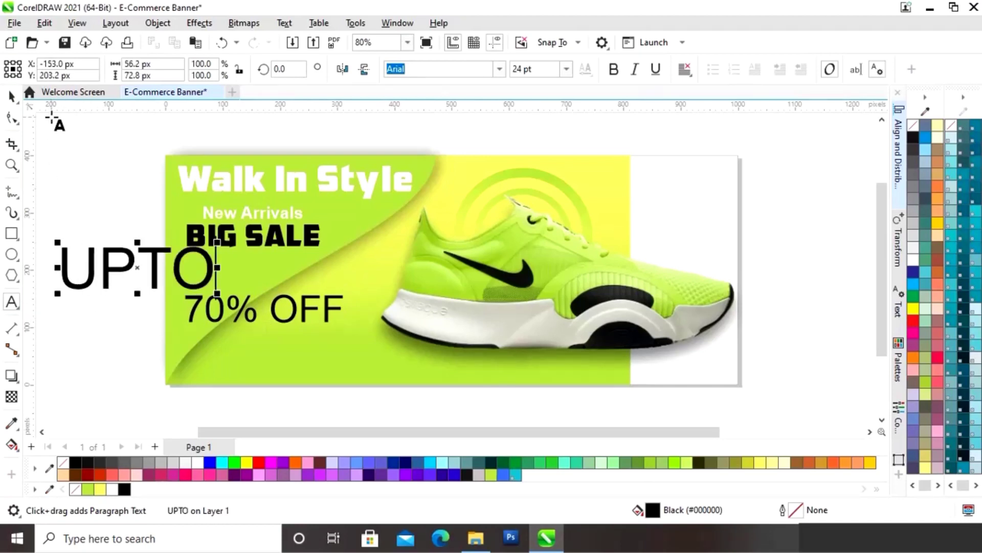
left_click(11, 96)
left_click_drag(220, 243, 201, 279)
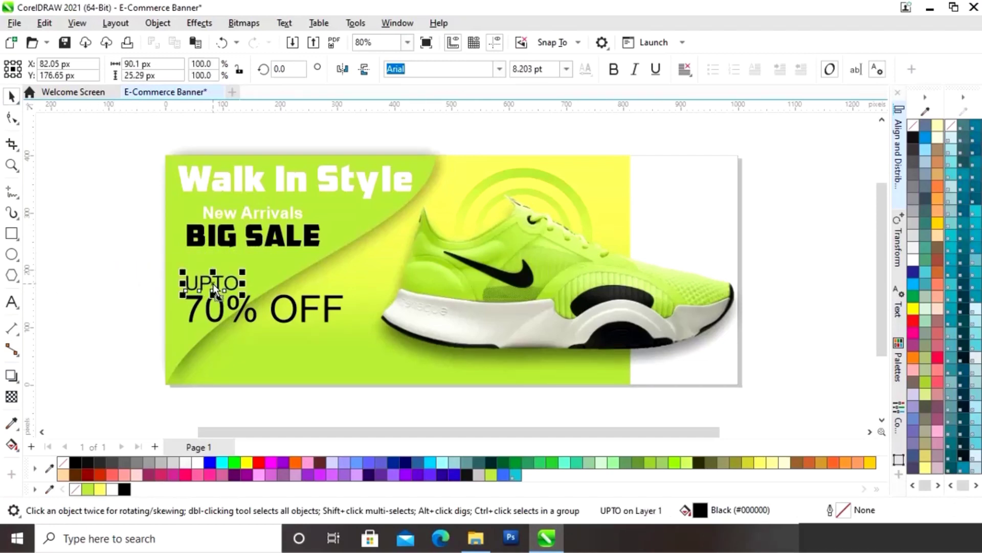
left_click_drag(245, 271, 237, 270)
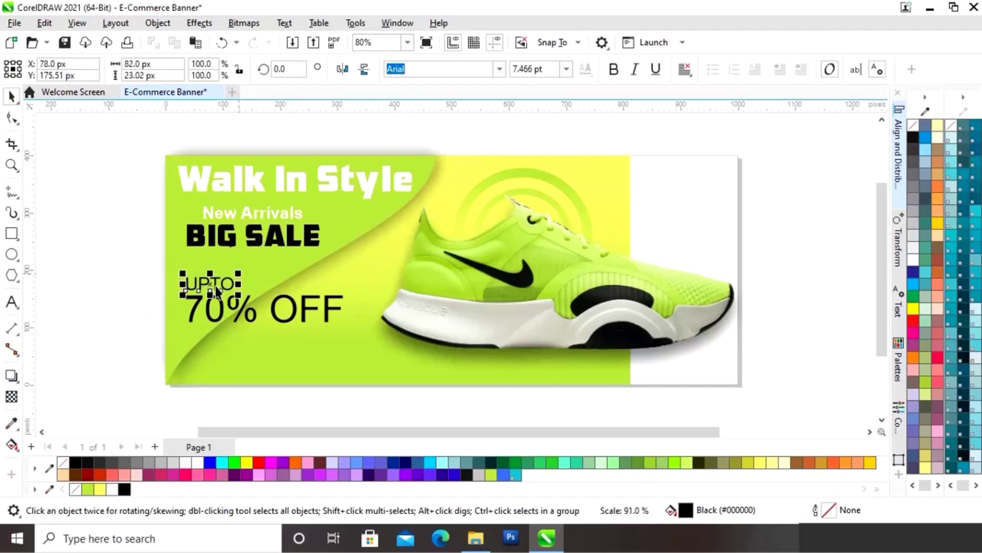
left_click(119, 317)
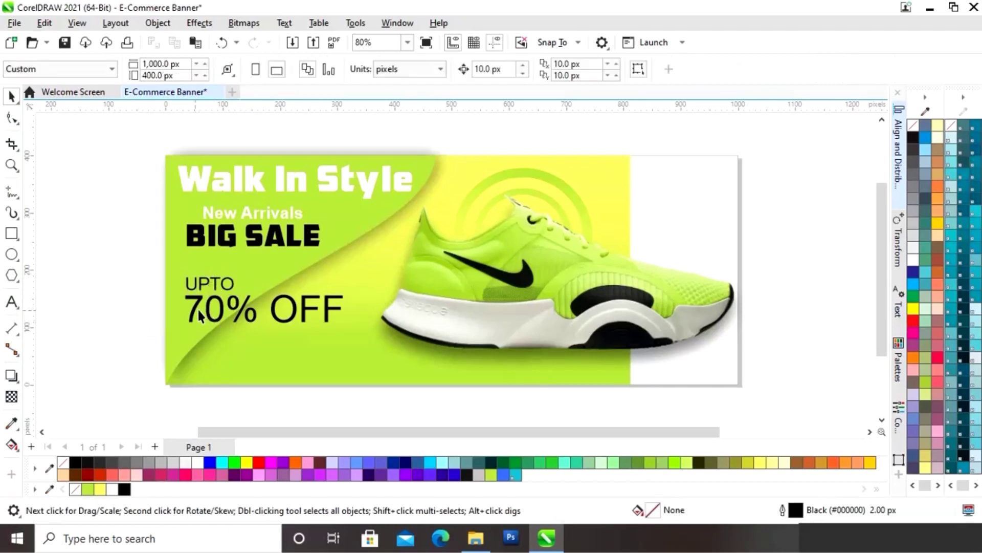
key("ctrl+z")
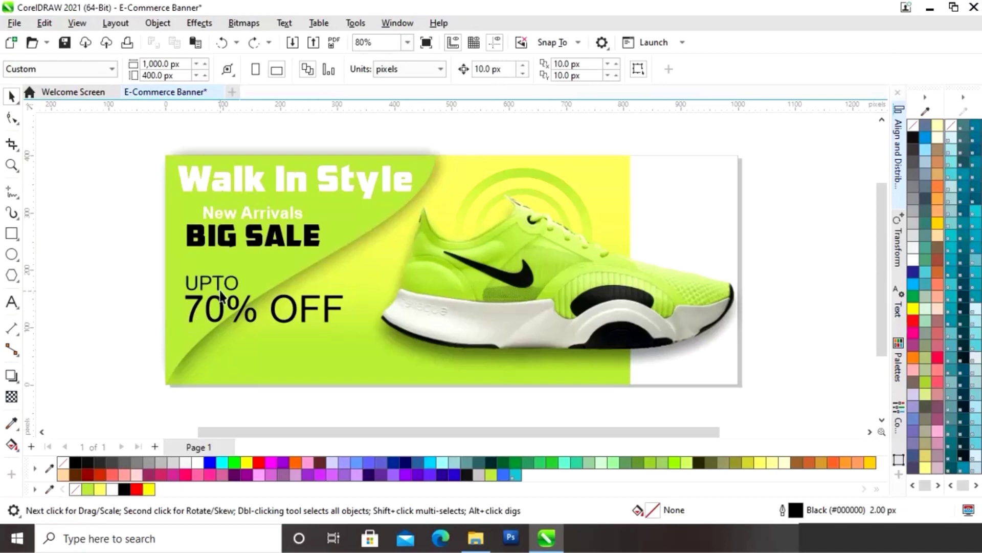
Step: Scale the "UPTO" text down slightly, keeping its left edge aligned with "70% OFF"
left_click(220, 283)
left_click_drag(239, 275, 240, 281)
left_click(136, 332)
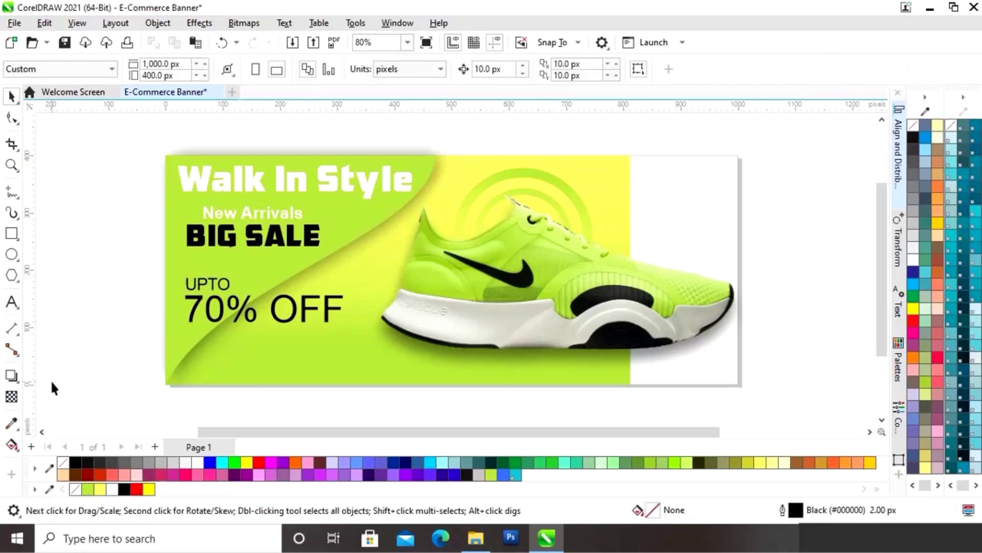
Step: Draw a rectangle of about 207 by 48 px below "70% OFF", centred at about X 188.5, Y 45 px
left_click(14, 235)
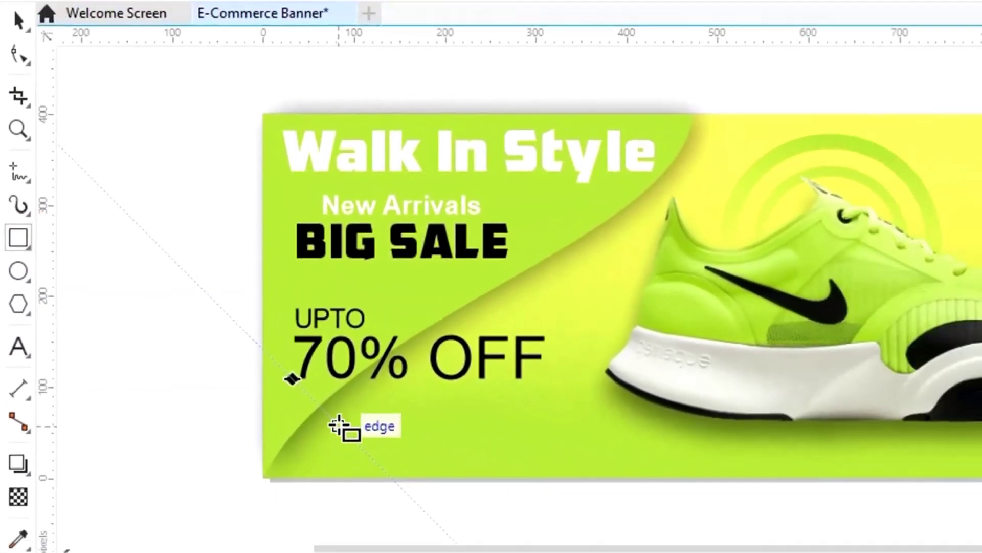
left_click_drag(429, 466, 676, 513)
left_click_drag(338, 369, 335, 374)
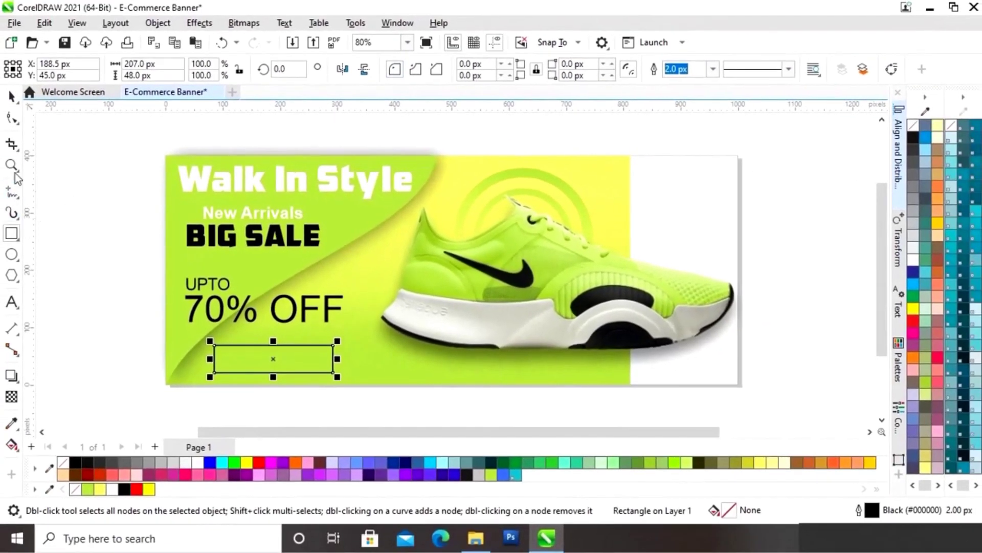
Step: Round all four corners of the rectangle to a radius of about 22.65 px, forming a pill-shaped button
left_click(14, 120)
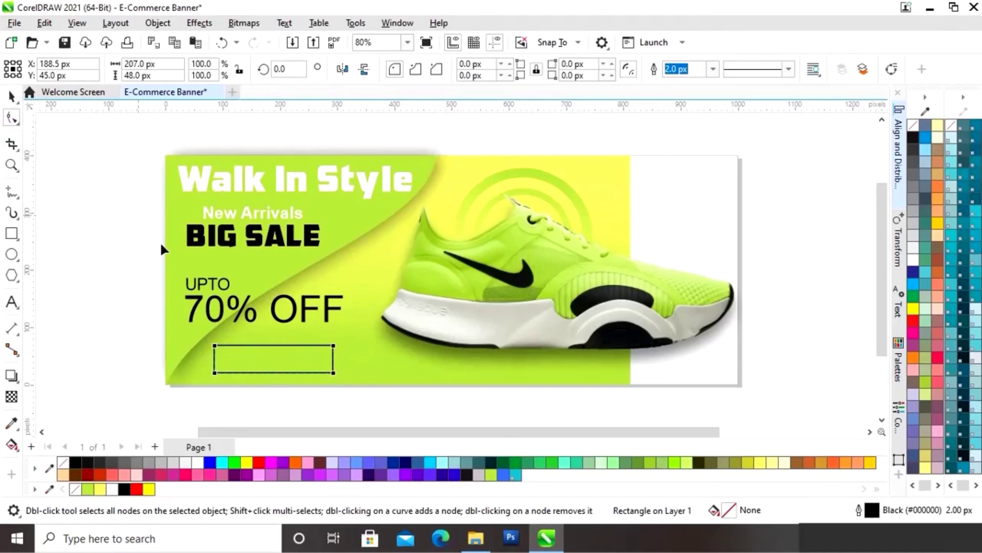
left_click_drag(214, 348, 223, 346)
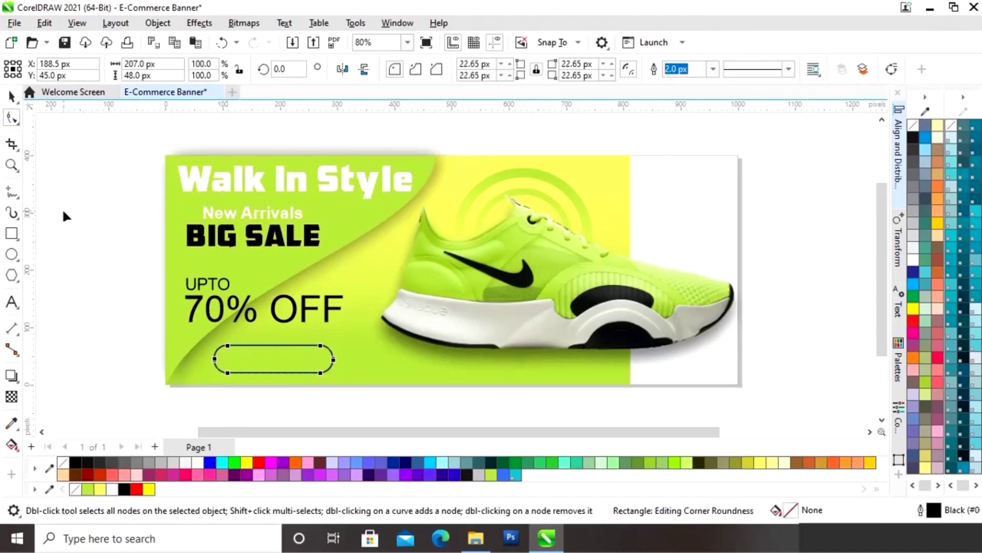
left_click(11, 98)
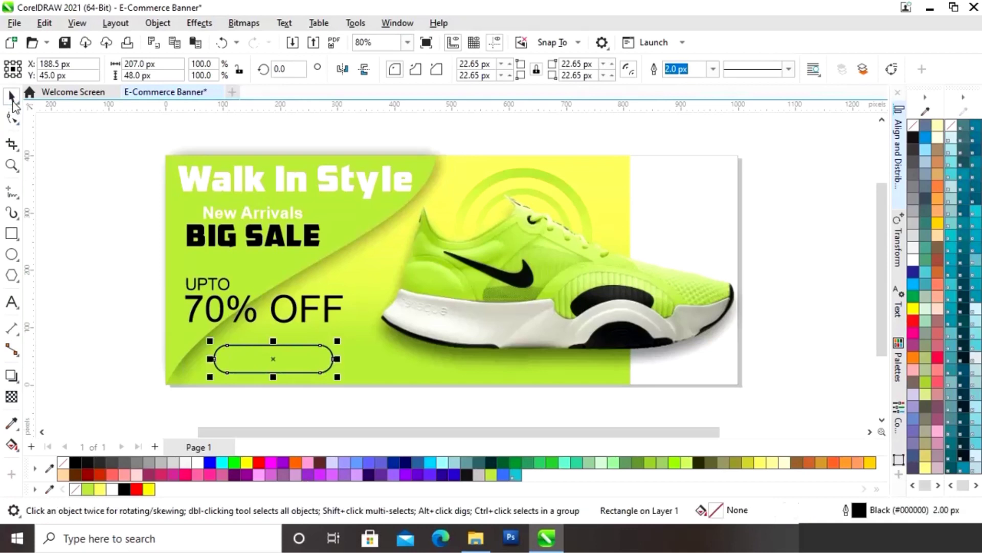
left_click(58, 290)
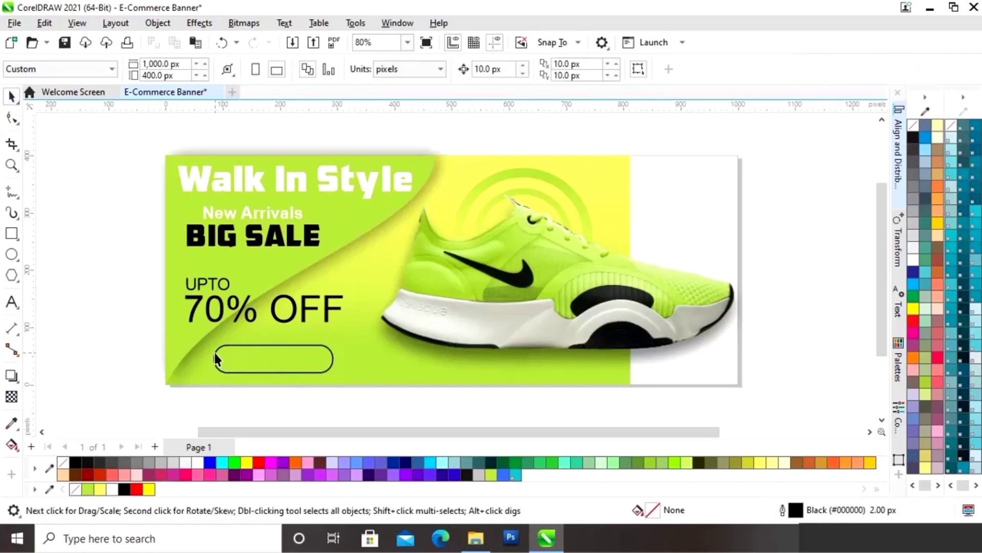
Step: Move the rounded button to about X 196.5, Y 56 px and fill it with the light yellow from the document's colours
left_click(272, 347)
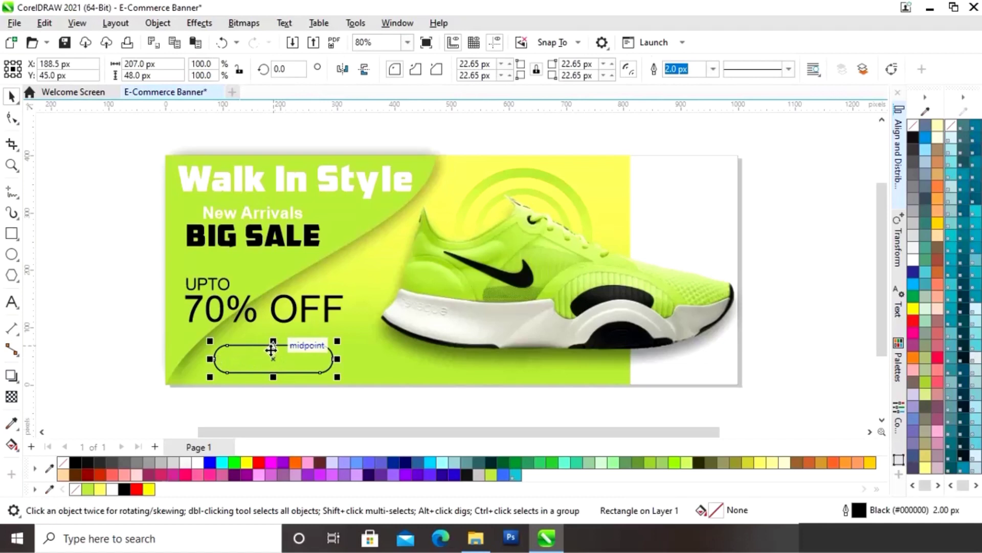
left_click_drag(275, 345, 279, 339)
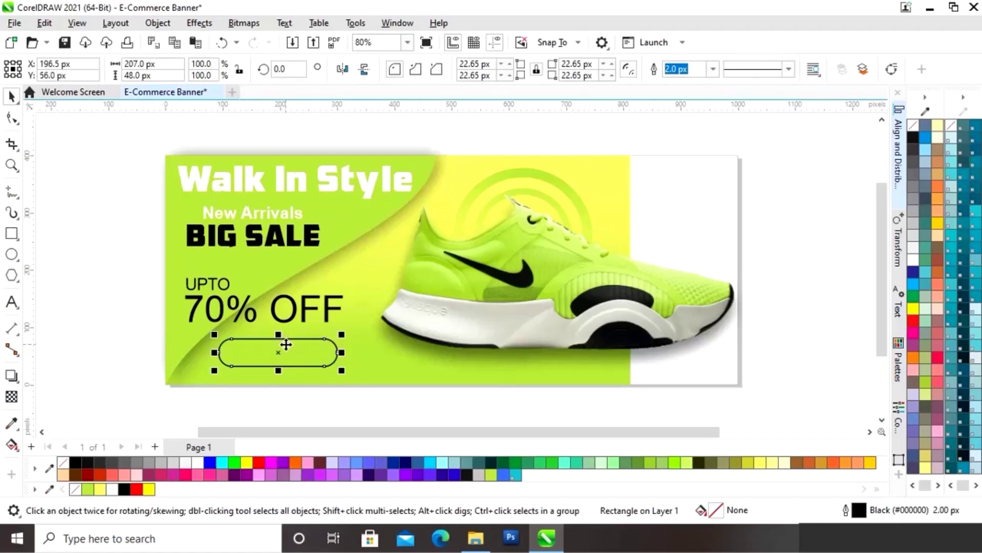
left_click(100, 490)
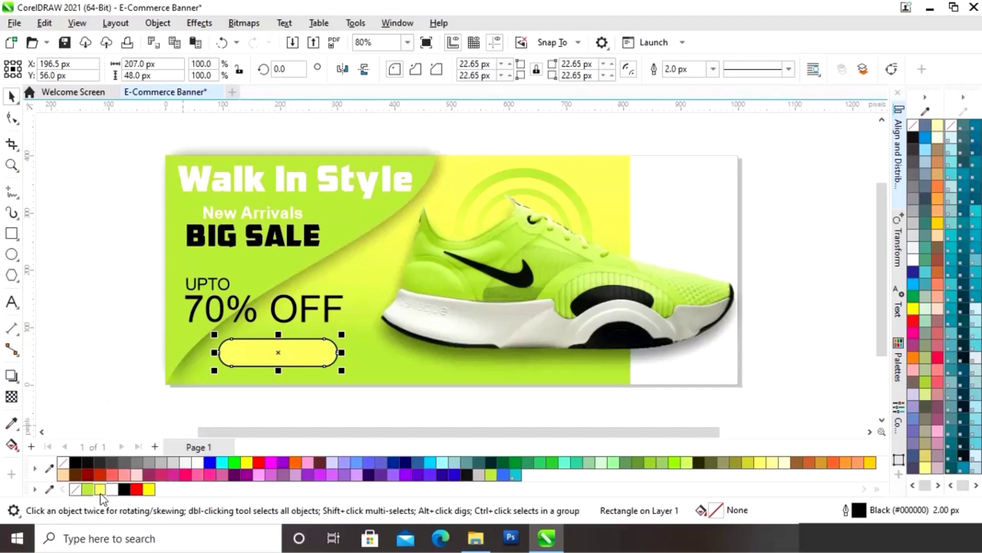
Step: Remove the rounded button's outline and add a drop shadow cast upward from its lower edge, stretched to about 115
right_click(75, 490)
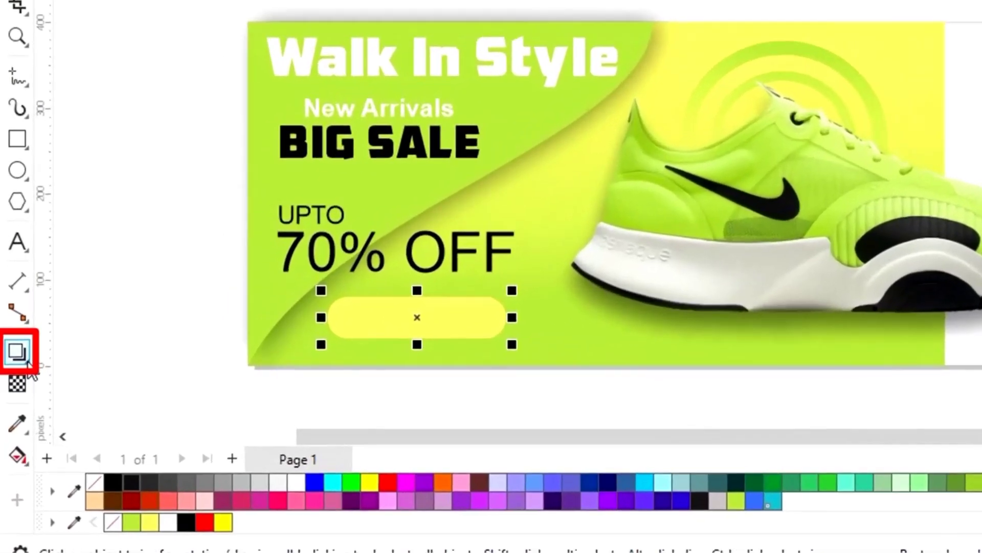
left_click(15, 377)
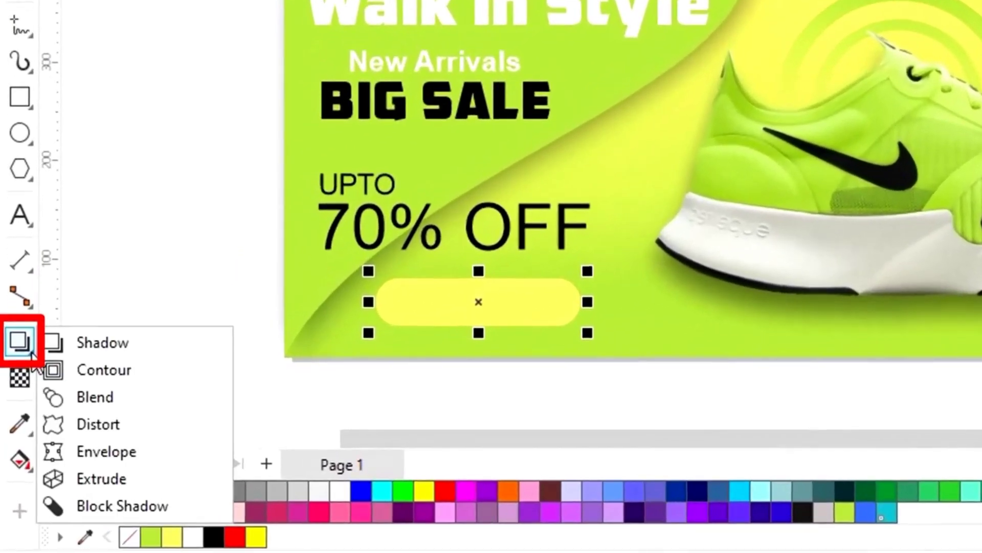
left_click(100, 343)
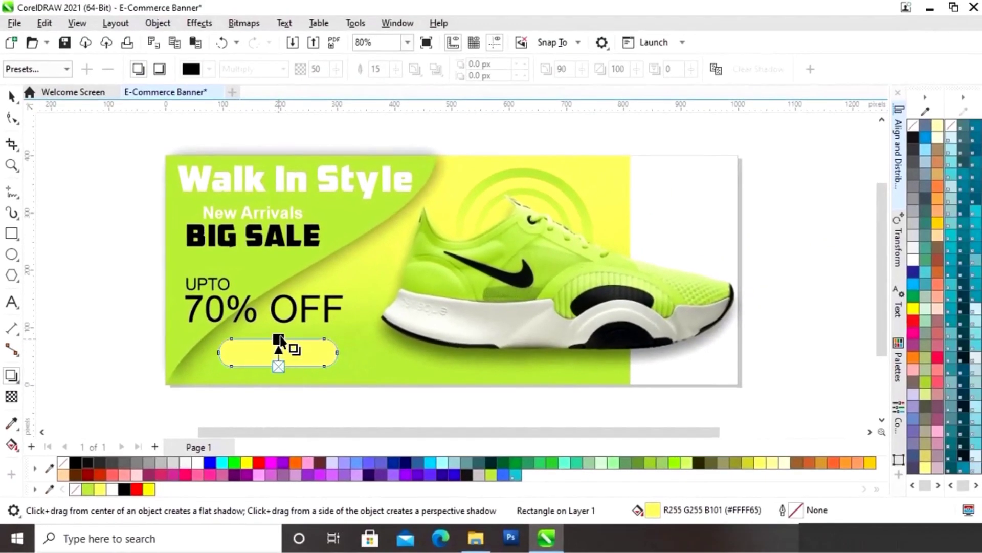
left_click_drag(281, 339, 278, 334)
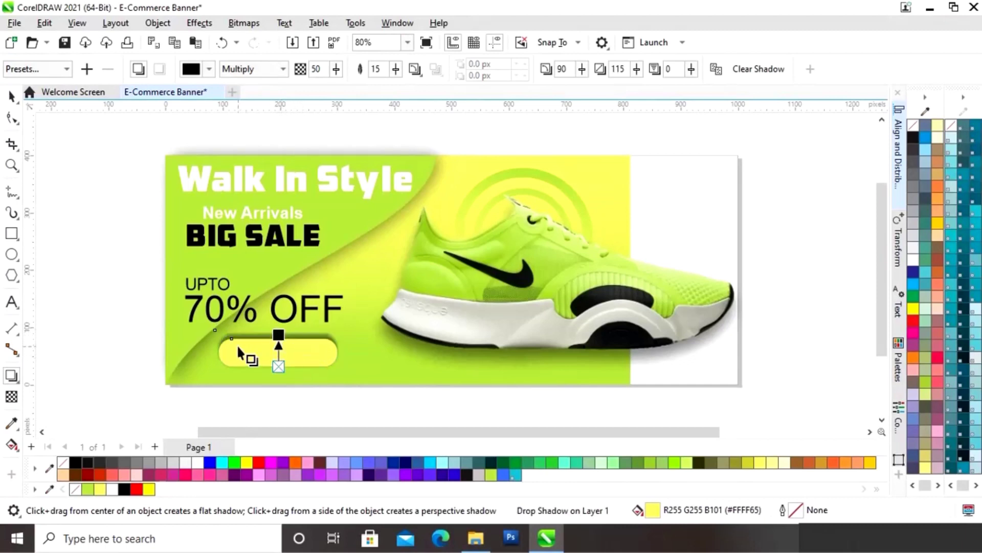
Step: Shorten the rounded button's drop shadow to a stretch of about 110 at an angle of about 91 degrees
key("z")
left_click_drag(165, 301, 389, 379)
left_click_drag(483, 241, 482, 246)
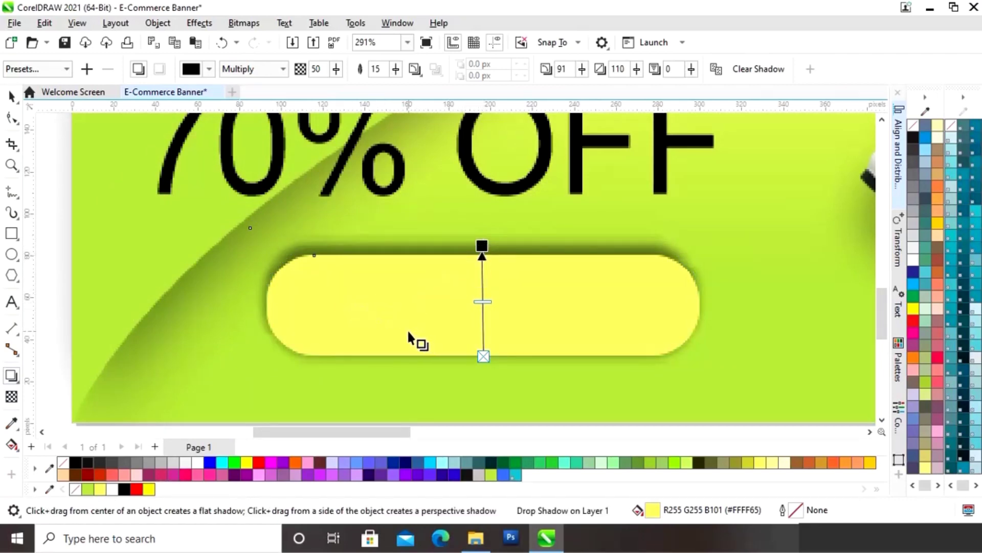
key("shift+F4")
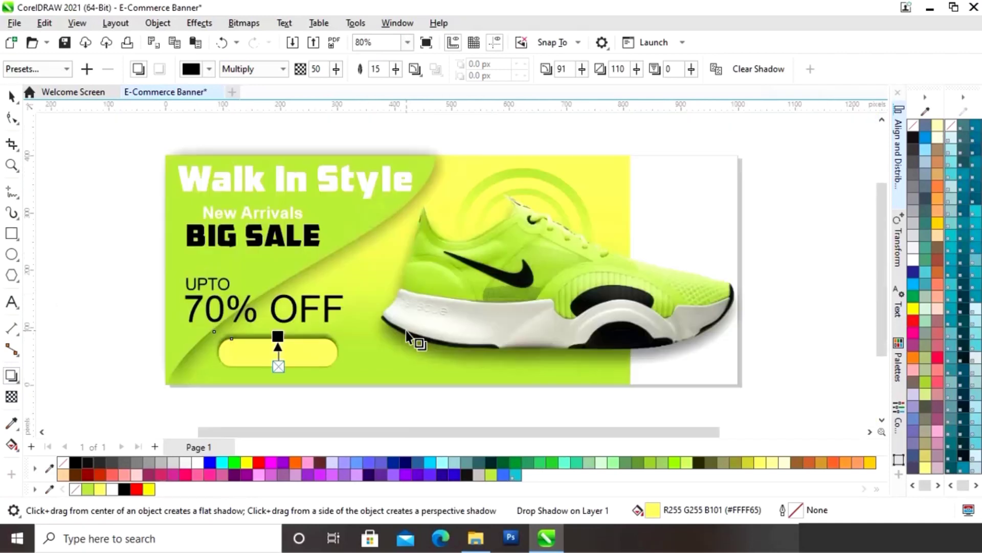
left_click(11, 96)
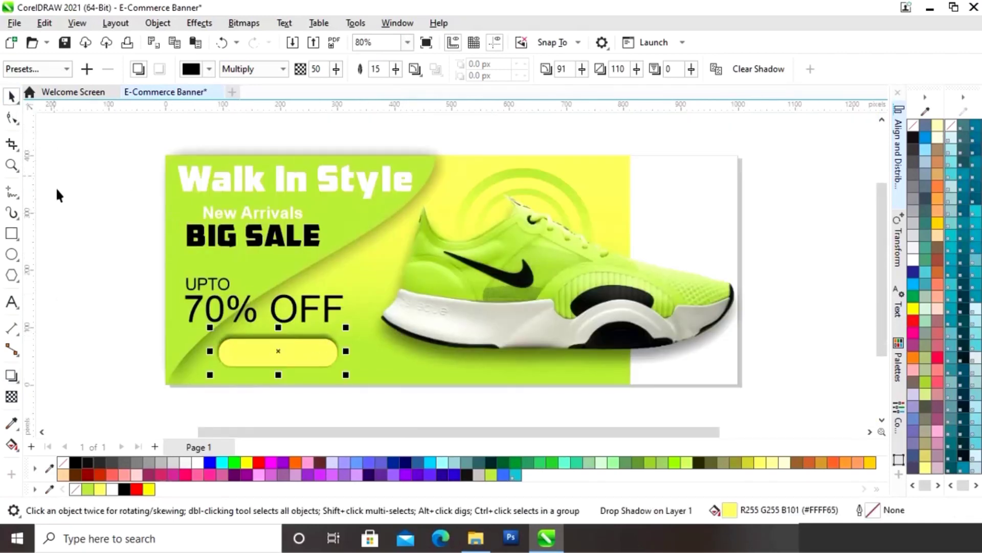
left_click(109, 275)
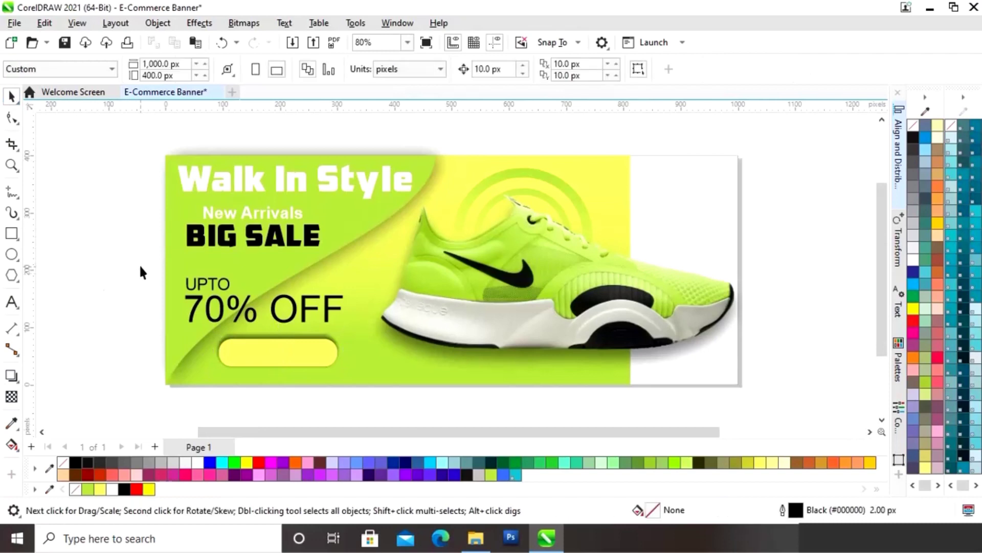
Step: Add the artistic text "SHOP NOW" in Arial 24 pt beside the yellow button
left_click(12, 302)
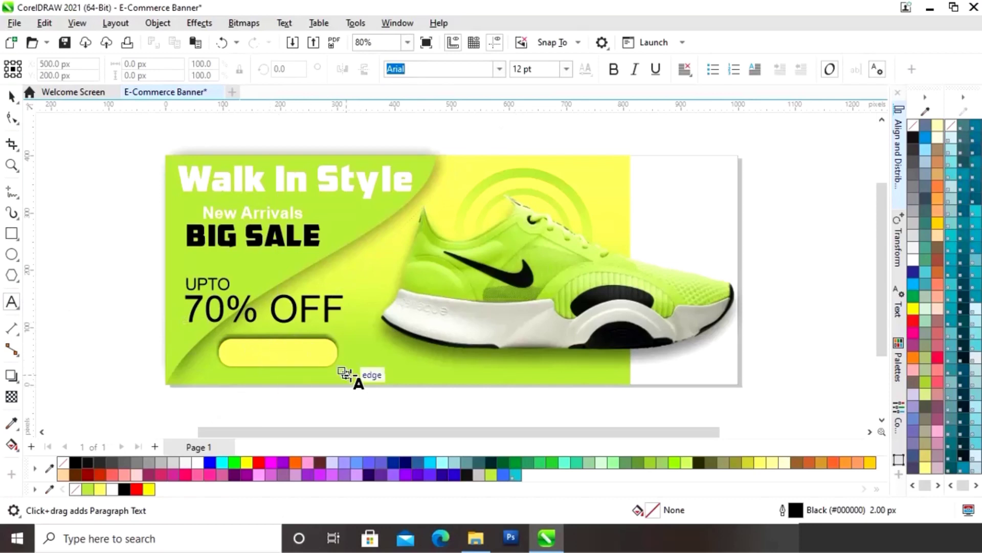
left_click(365, 377)
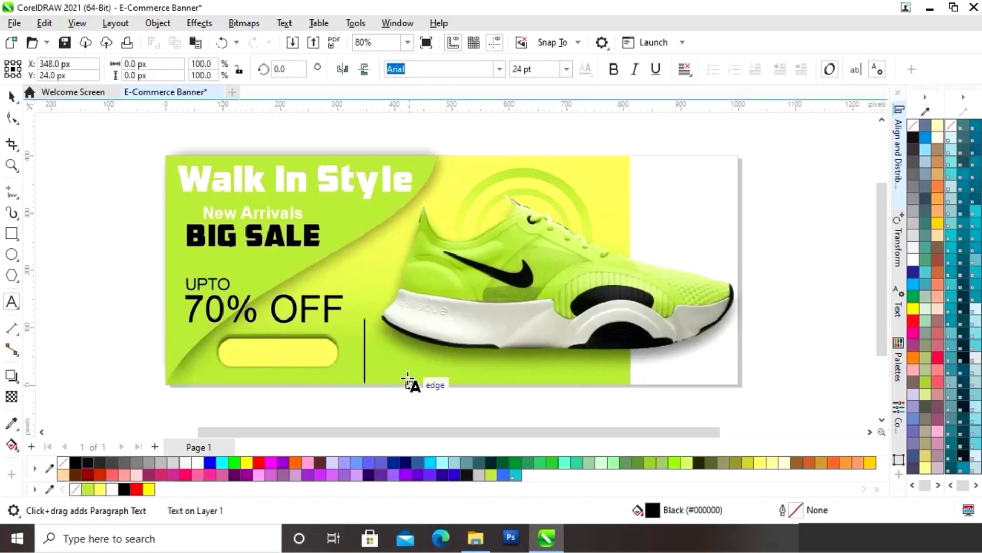
type("SHOP")
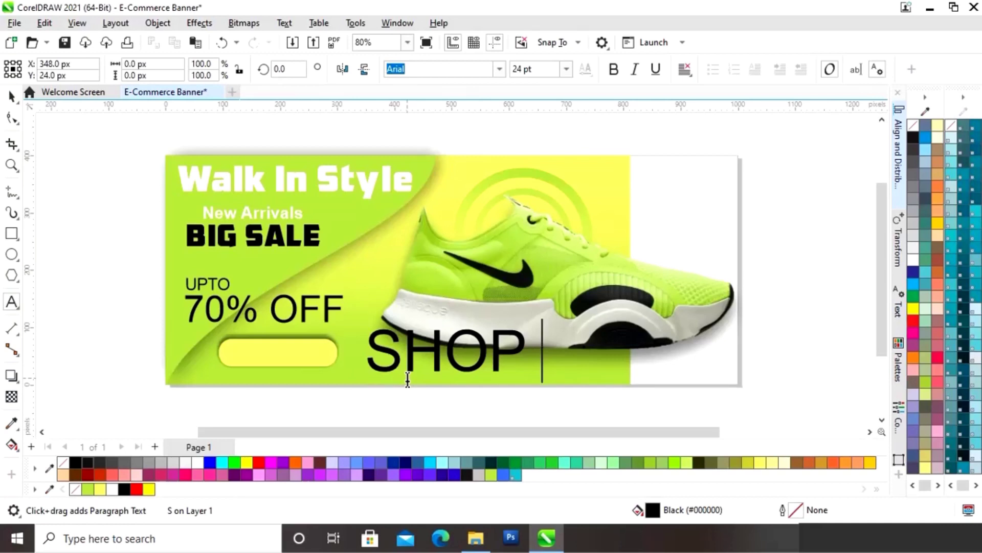
type(" NOW")
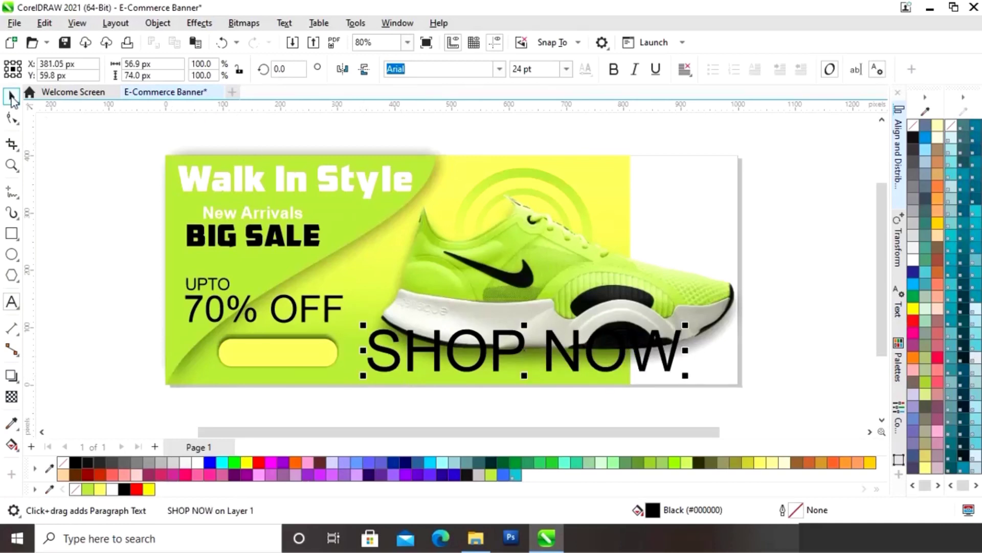
left_click(11, 96)
Step: Scale "SHOP NOW" down to about 7.28 pt, centre it on the yellow button and make it bold
left_click_drag(691, 332, 532, 352)
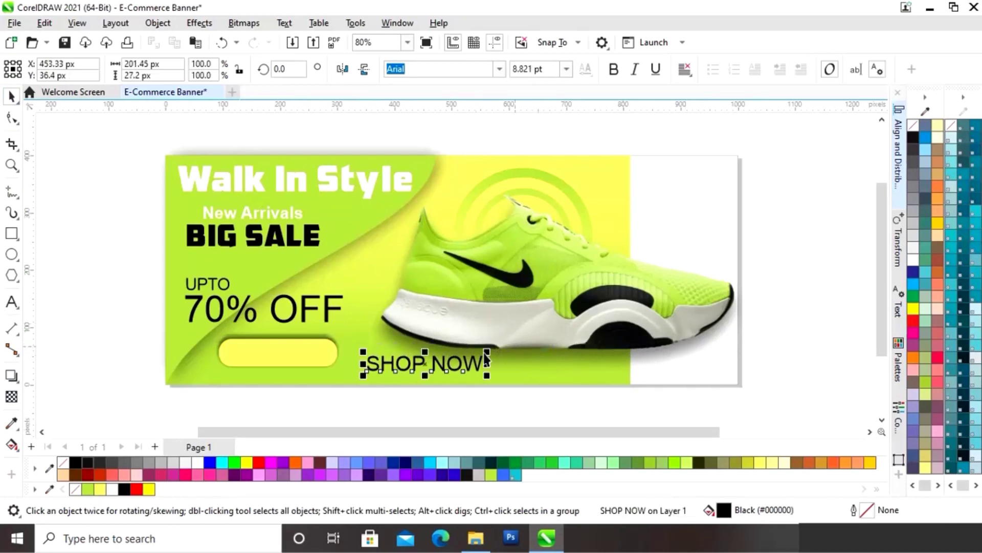
left_click_drag(425, 364, 287, 352)
left_click_drag(349, 340, 278, 353)
left_click(614, 69)
left_click(104, 351)
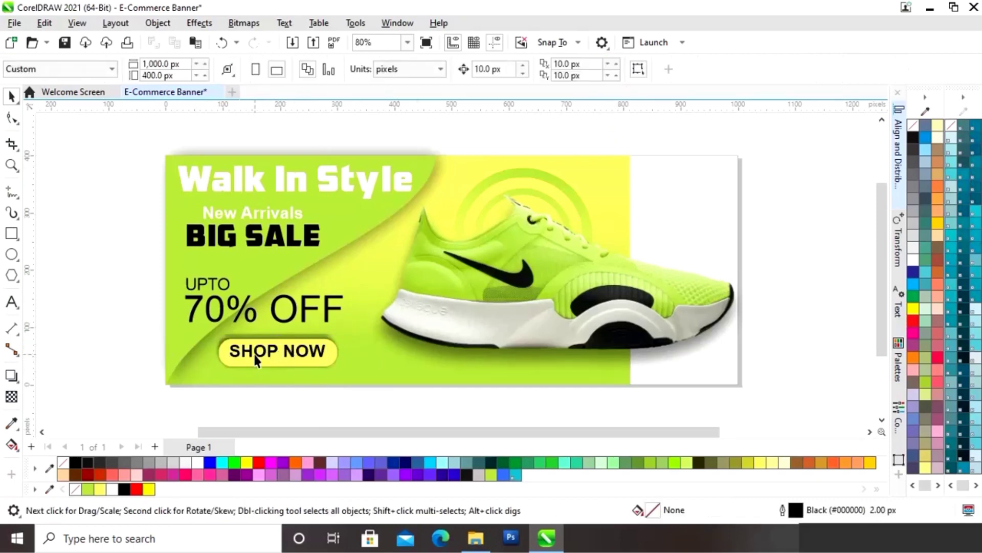
left_click(274, 353)
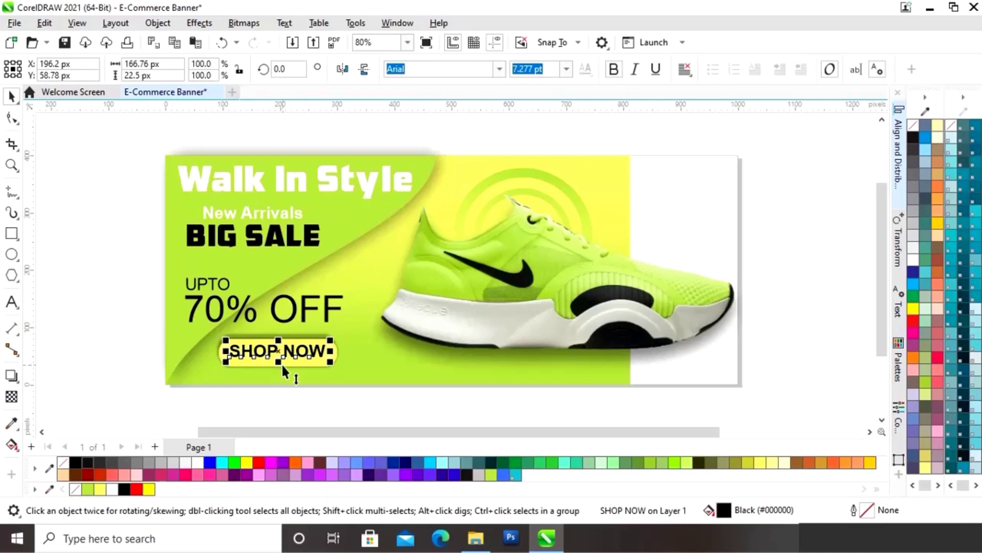
left_click(312, 362, "shift")
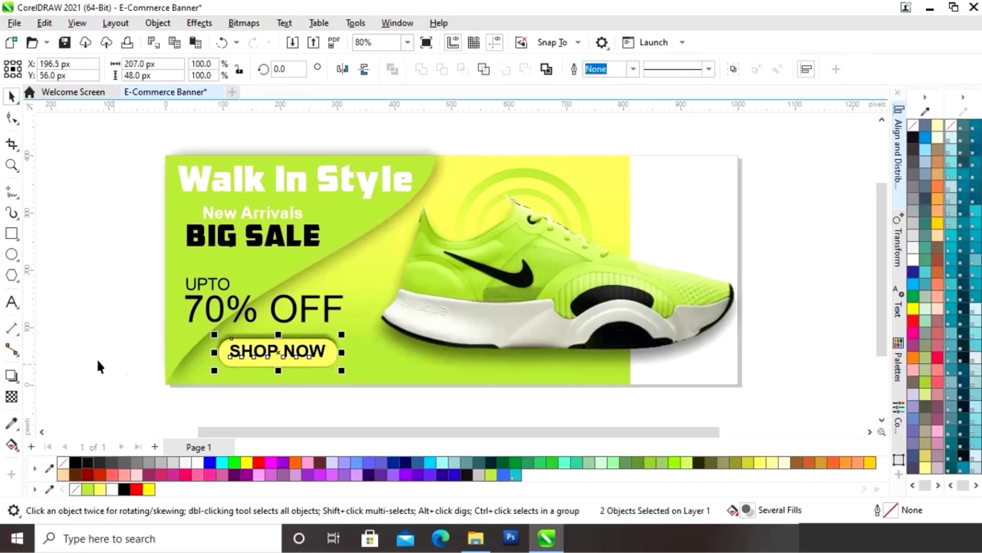
left_click(116, 338)
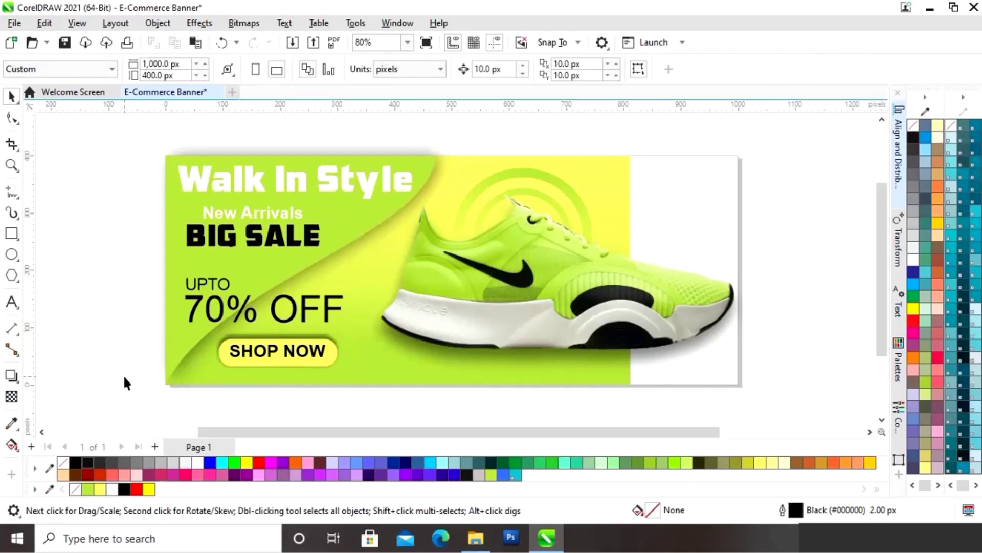
left_click(11, 302)
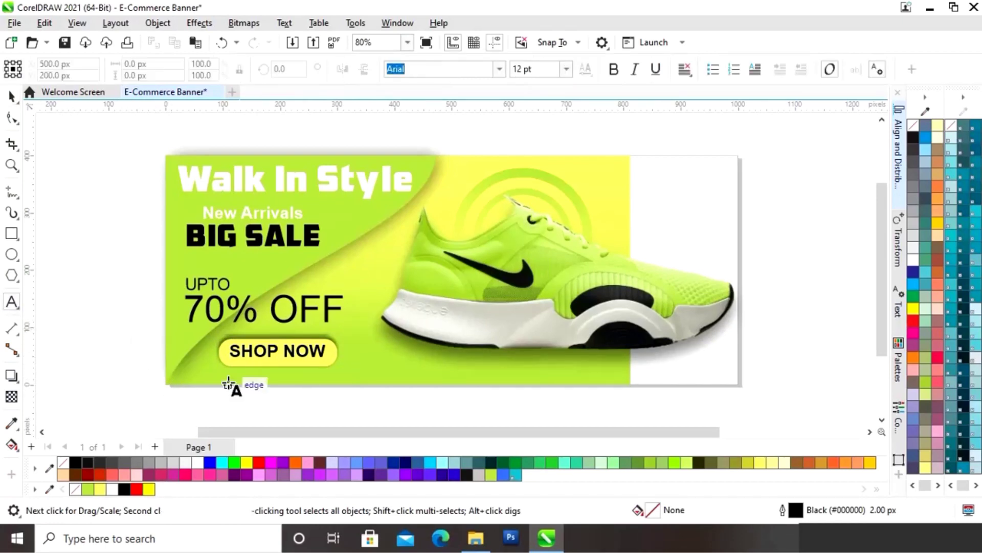
left_click(180, 385)
type("www")
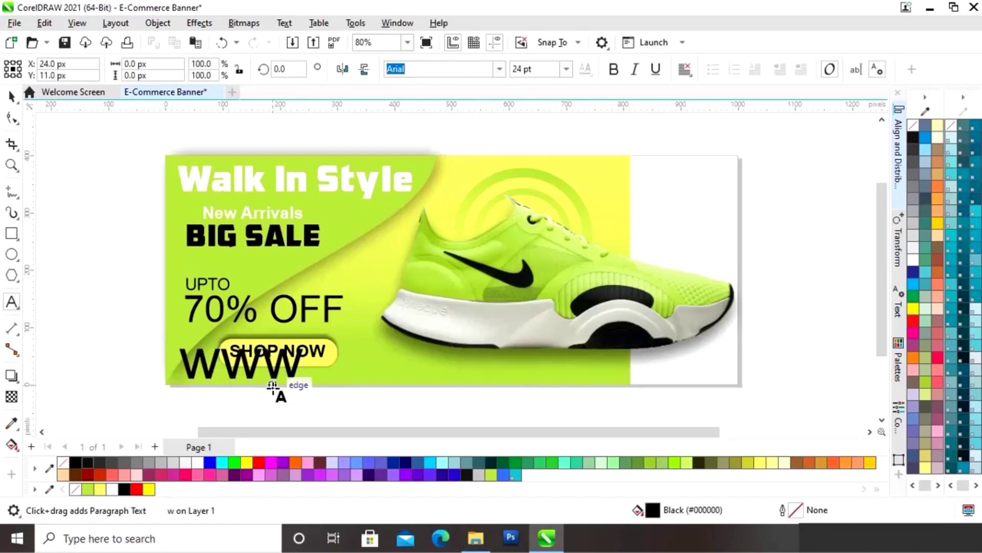
type(".walk")
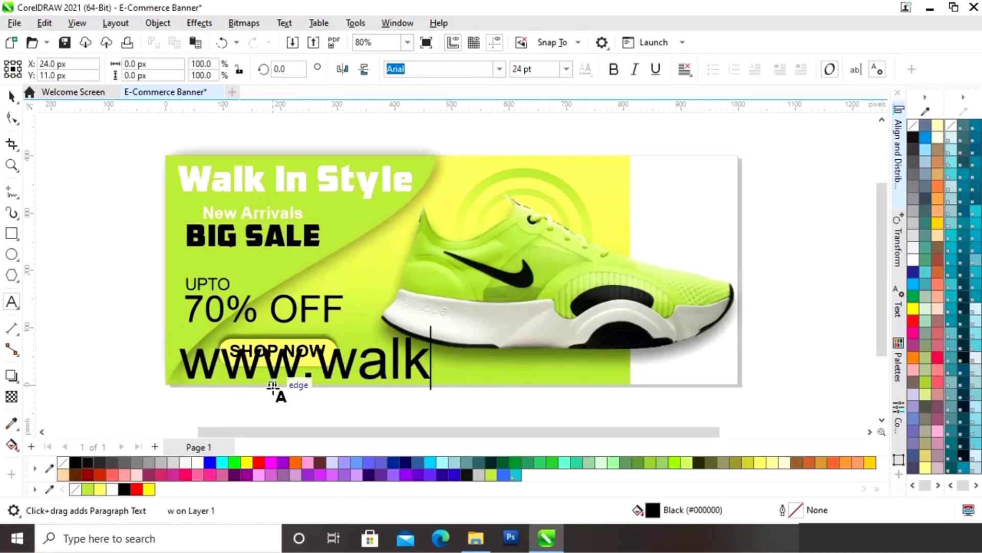
type("instyle.com")
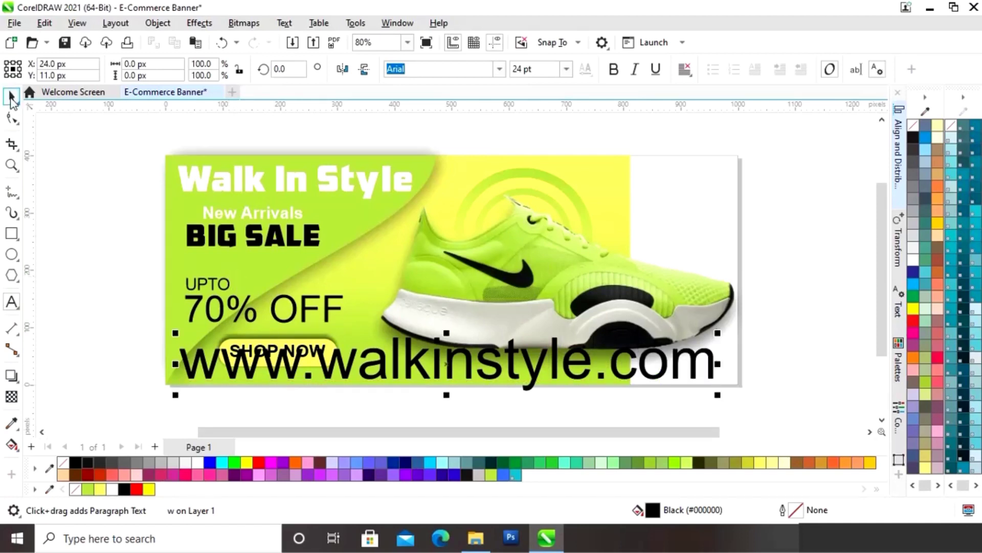
Step: Scale the website text down to about 5.18 pt and place it centred just below the "SHOP NOW" button
left_click(11, 96)
left_click_drag(710, 332, 299, 375)
left_click_drag(243, 389, 281, 380)
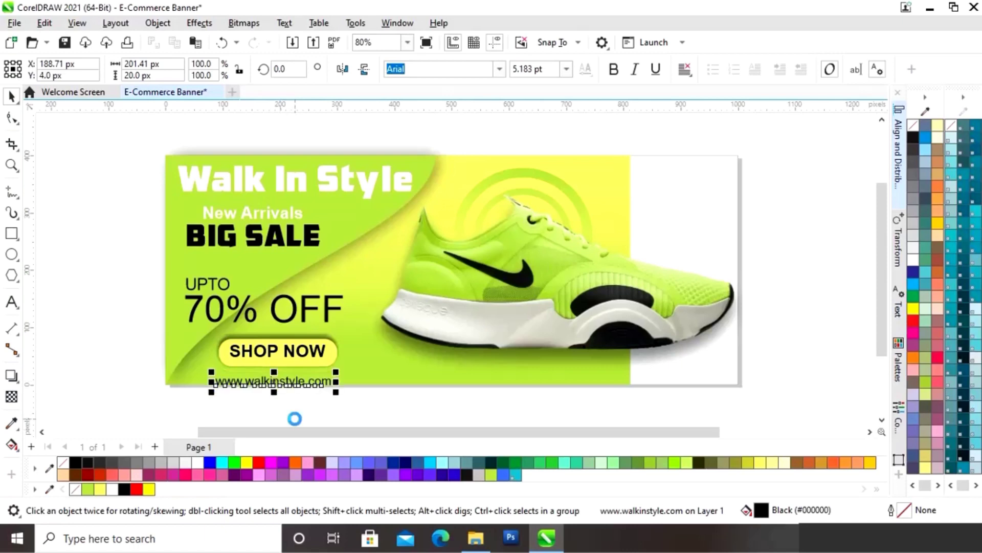
left_click(291, 415)
left_click(196, 386)
left_click(241, 377)
left_click(268, 378)
left_click_drag(267, 377, 264, 369)
Step: Deselect everything and view the finished banner in full-screen preview
left_click(805, 379)
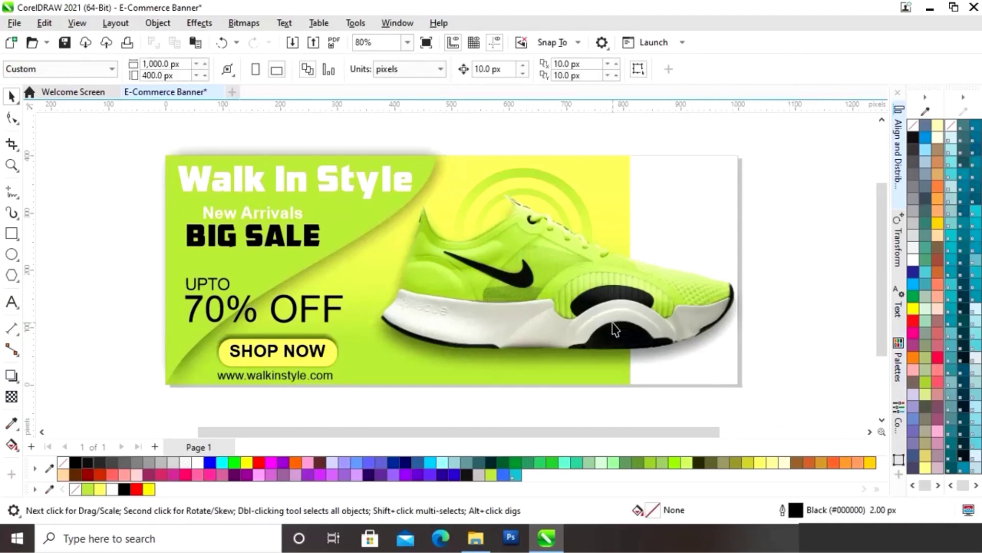
key("F9")
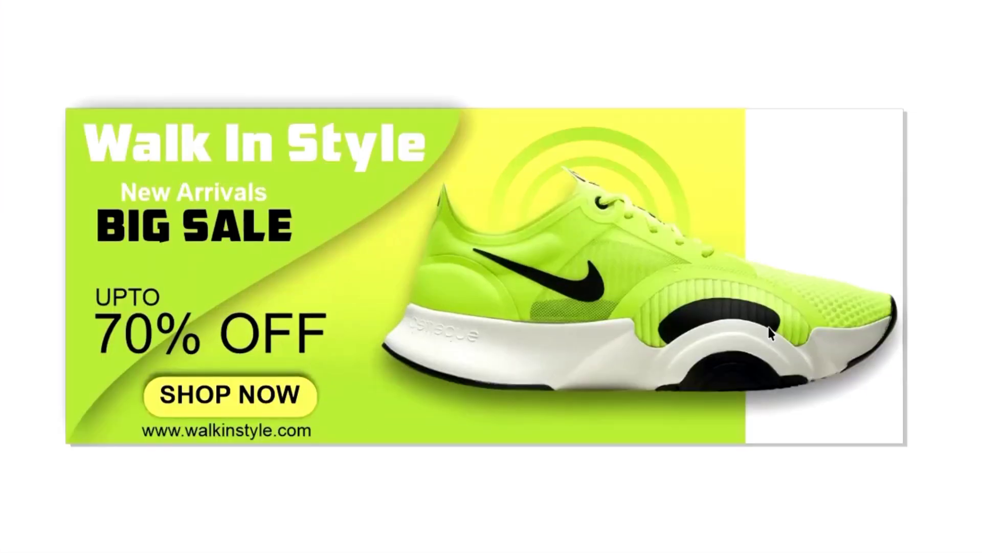